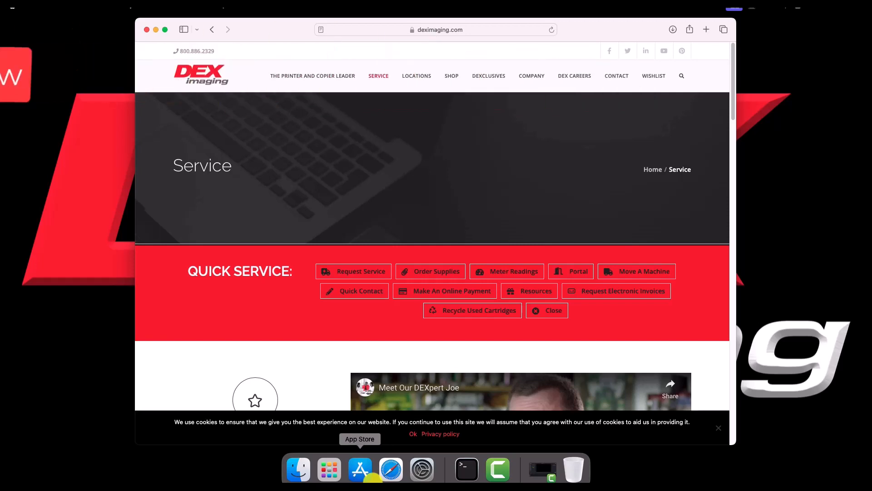
Open the HP Downloads page from the Resources list on the DEX Imaging service page.
left_click(516, 295)
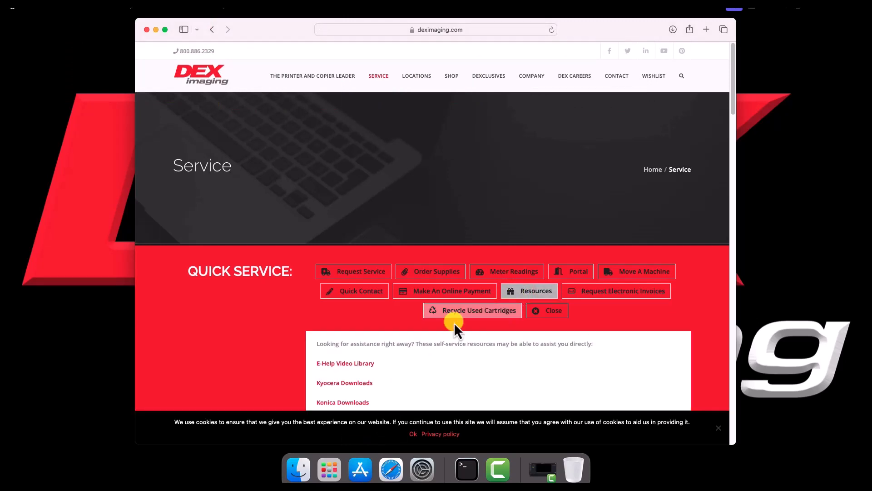
scroll(418, 325, "down", 3)
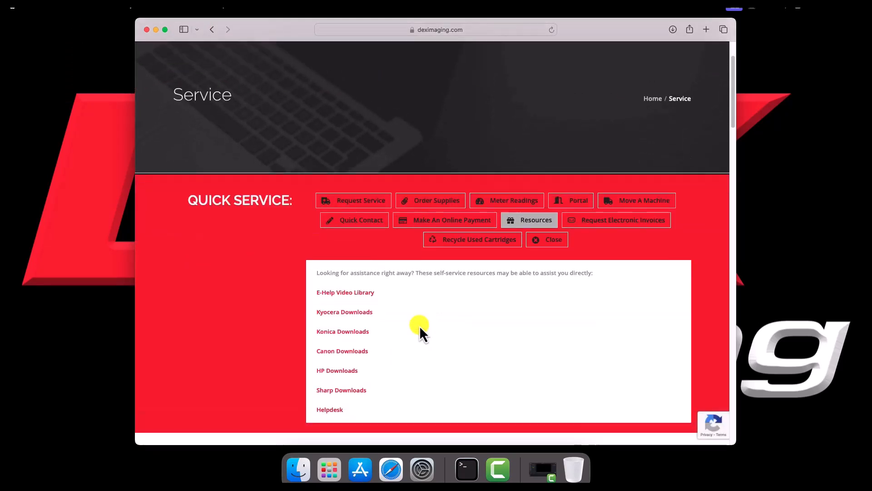
left_click(344, 374)
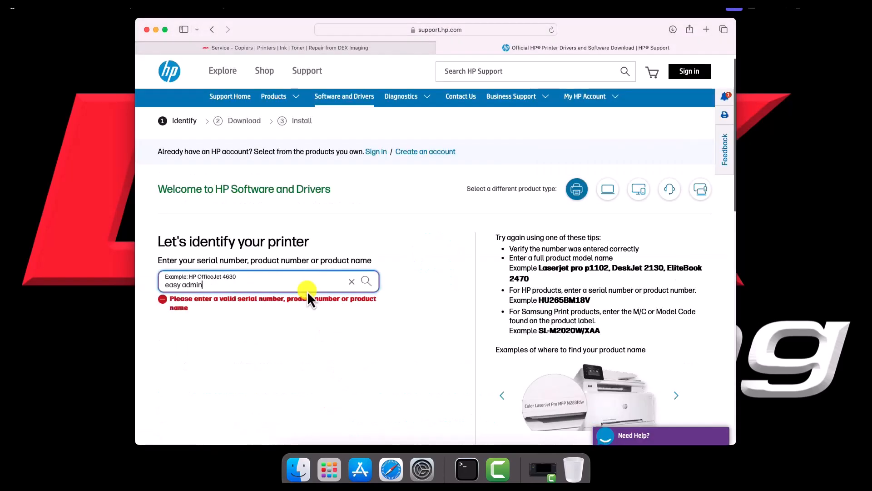
scroll(320, 316, "down", 1)
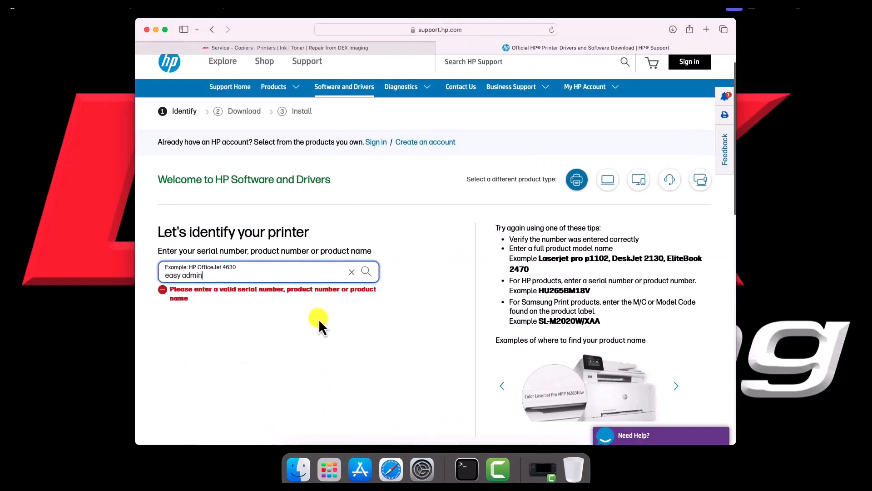
scroll(324, 319, "up", 1)
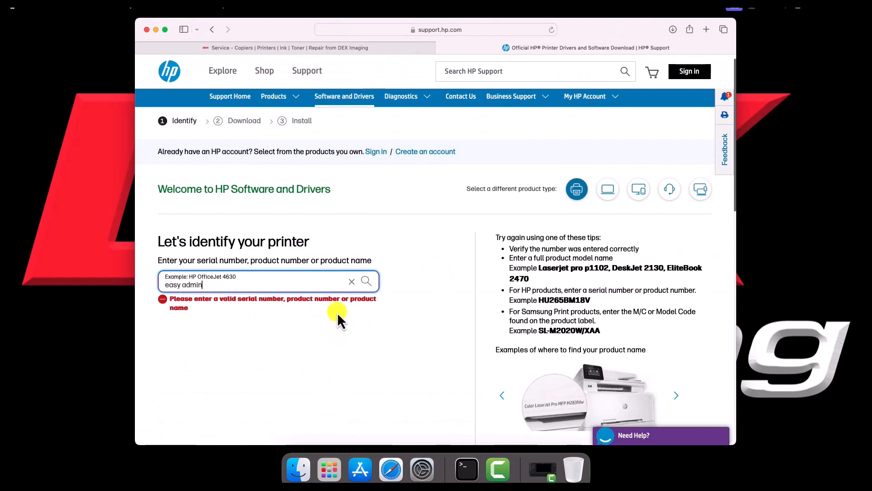
Search HP Support for "easy admin" and open the article on using HP Easy Admin for macOS.
left_click(502, 71)
type("easy admin")
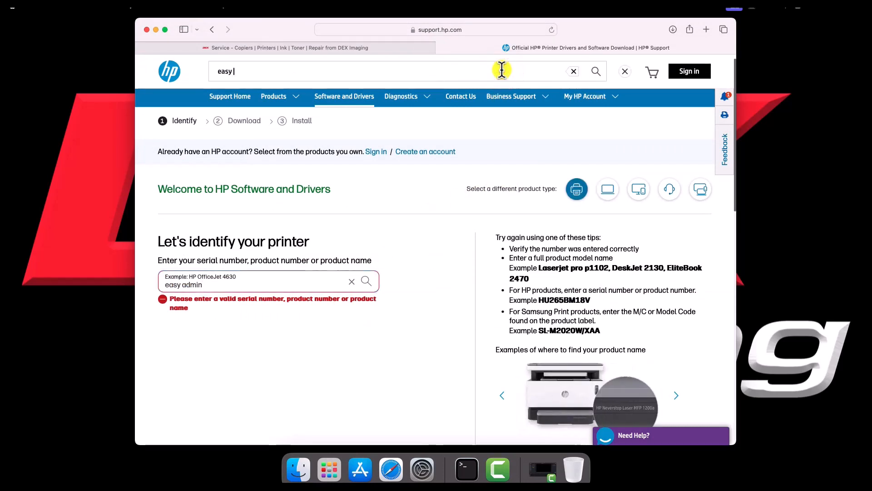
key("Return")
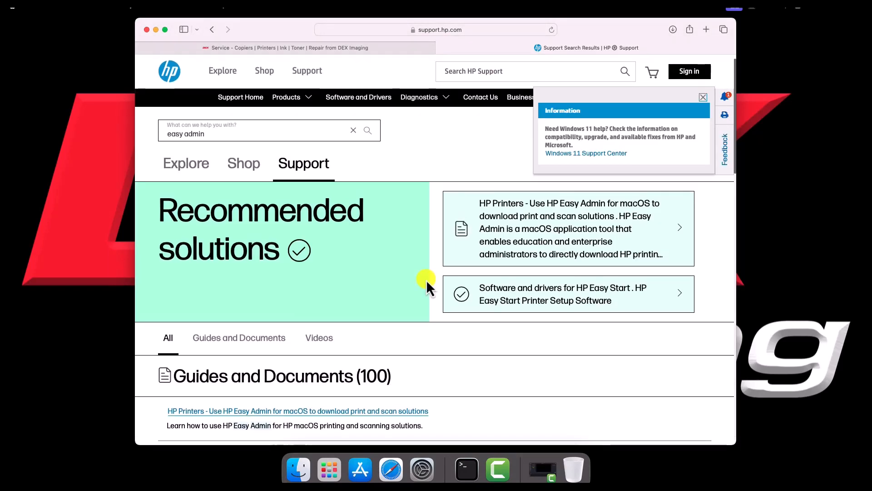
left_click(622, 243)
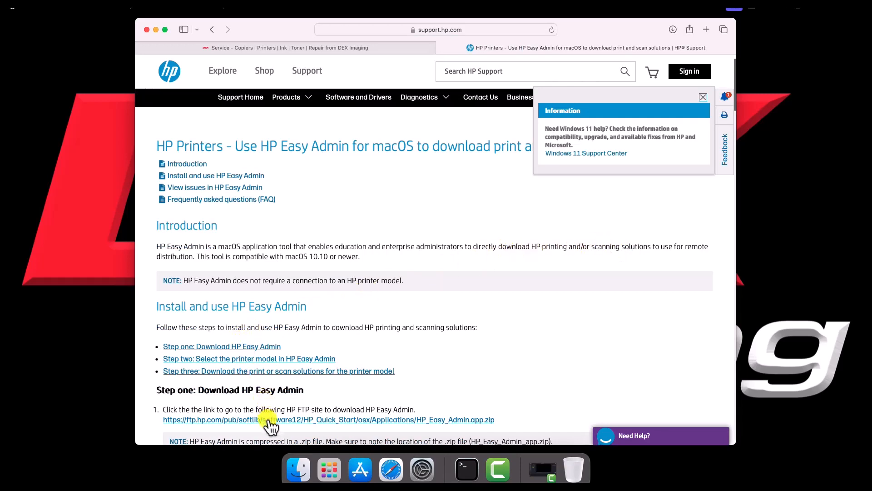
Download HP_Easy_Admin.app.zip from the link in step one and launch HP Easy Admin, allowing it to open.
left_click(344, 421)
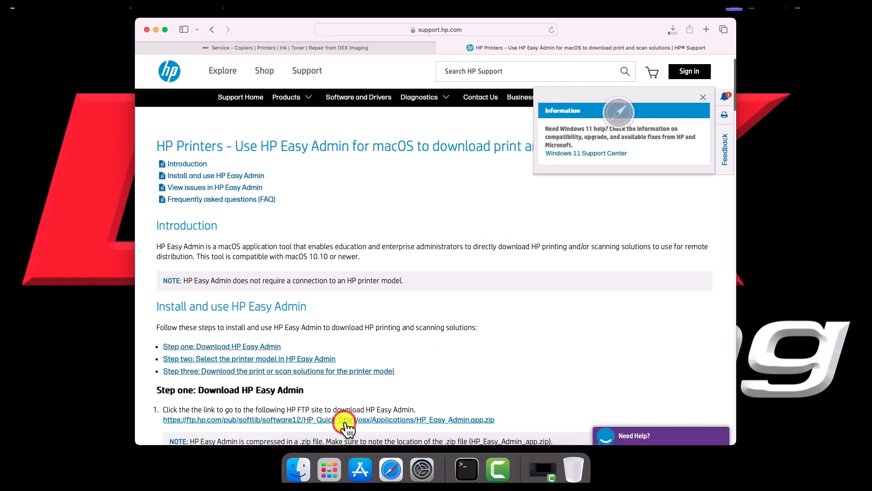
left_click(672, 30)
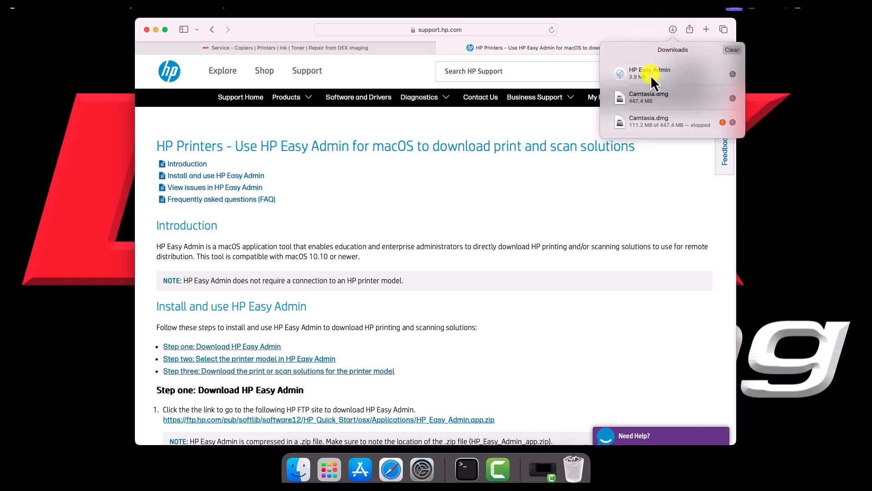
double_click(651, 75)
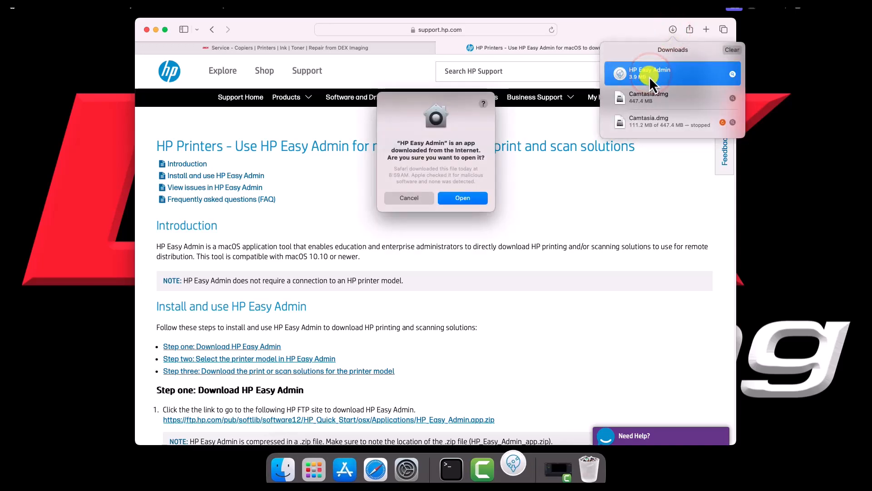
left_click(476, 202)
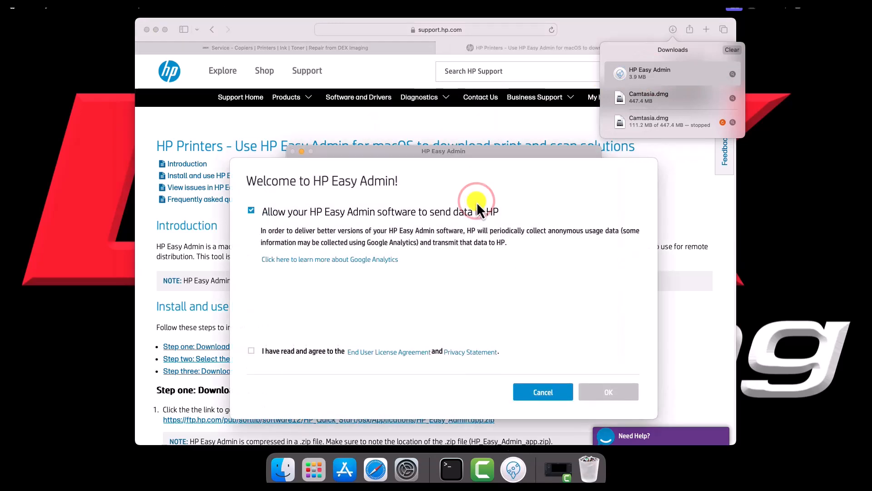
Decline sending usage data to HP and accept the End User License Agreement and Privacy Statement.
left_click(250, 211)
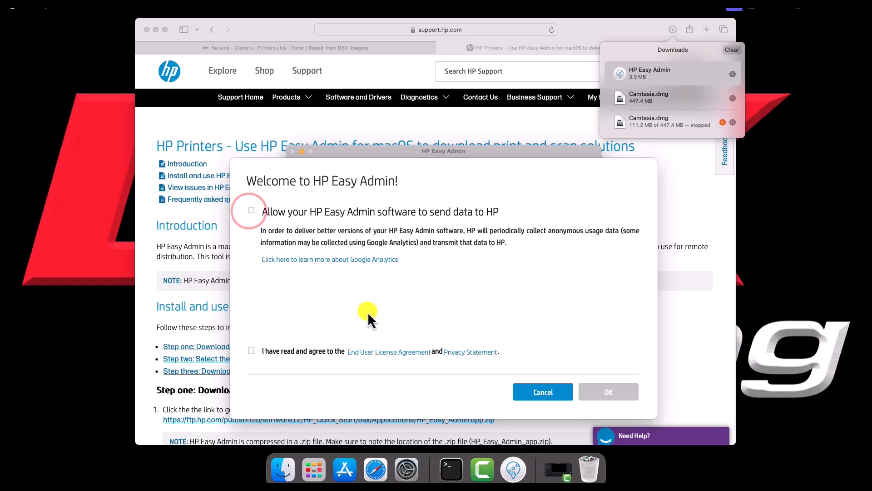
left_click(249, 351)
left_click(604, 390)
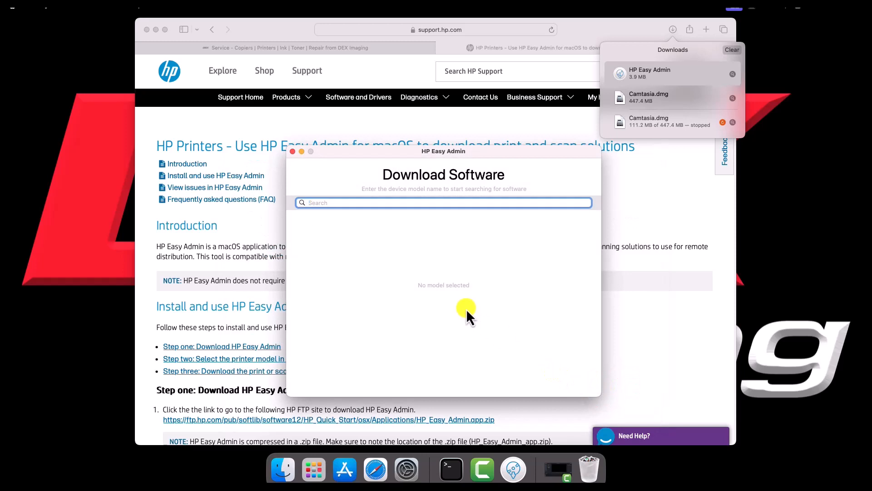
Look up "e877" and choose the HP Color LaserJet Flow E87740 model, retrying the software lookup.
type("e877")
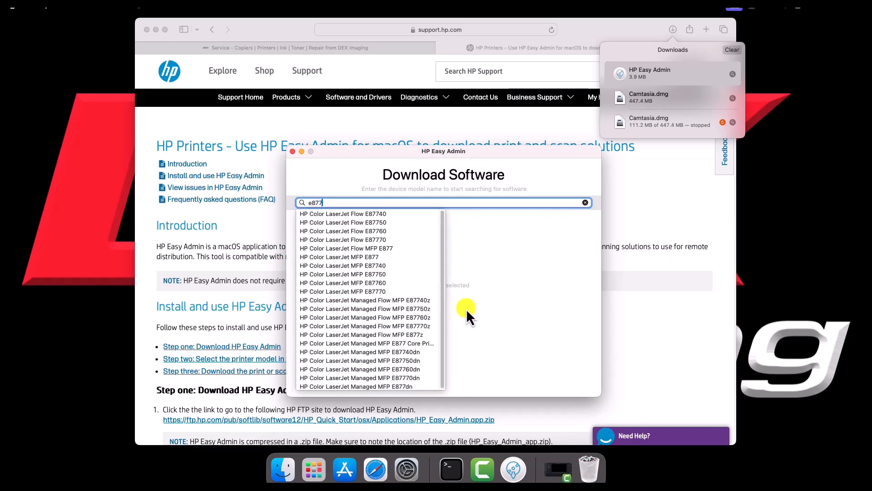
left_click(364, 215)
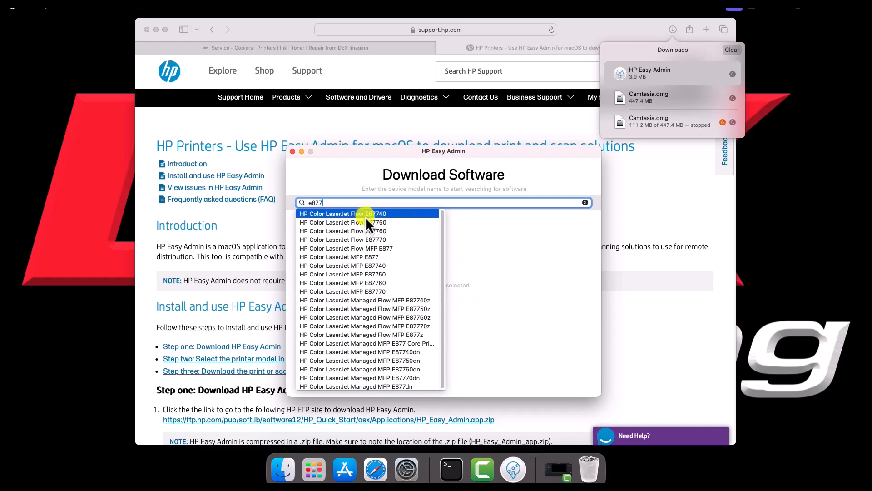
left_click(365, 217)
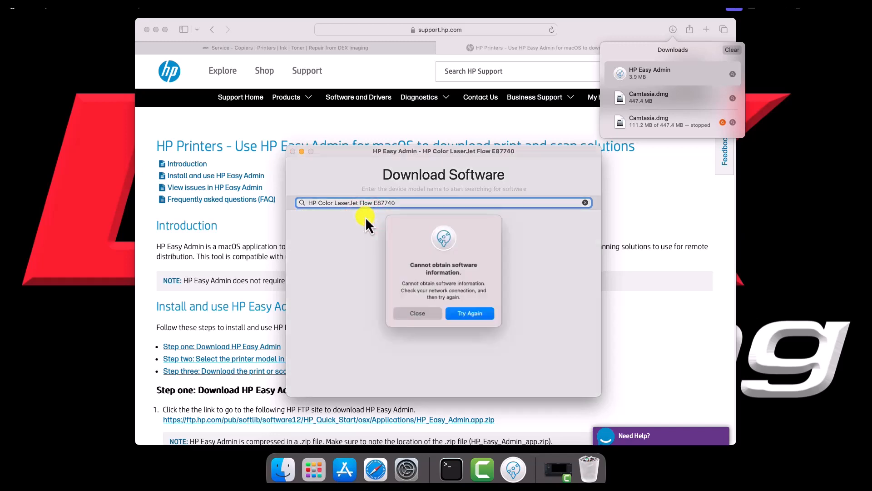
left_click(461, 314)
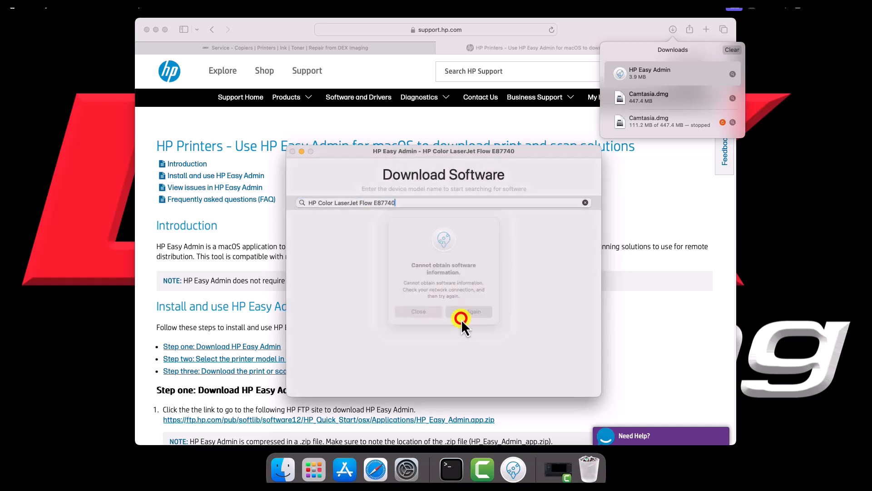
left_click_drag(411, 203, 302, 204)
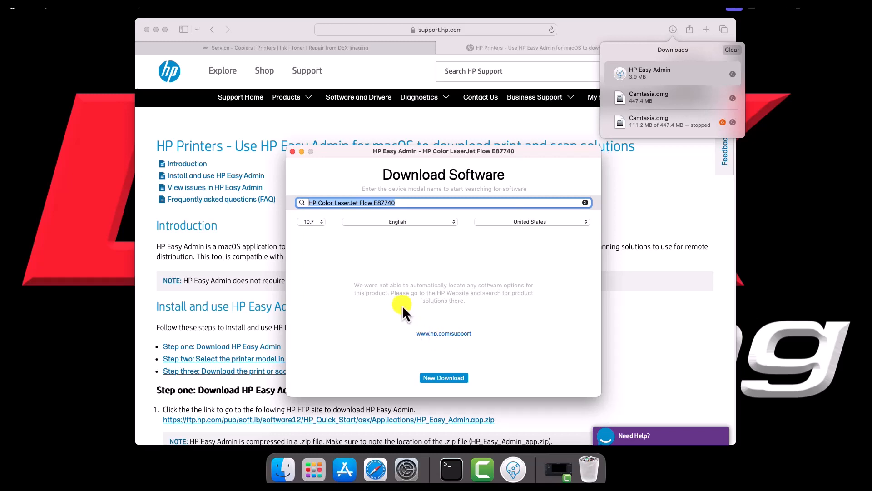
Set the macOS version to 12.0 and download only the Essential Software version 6.1.0.1, leaving out version 5.17.0.9.
left_click(322, 220)
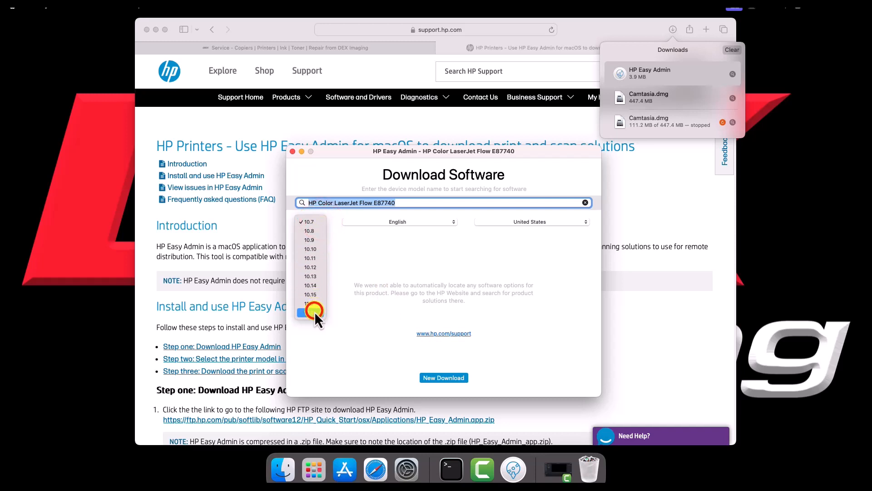
left_click(314, 313)
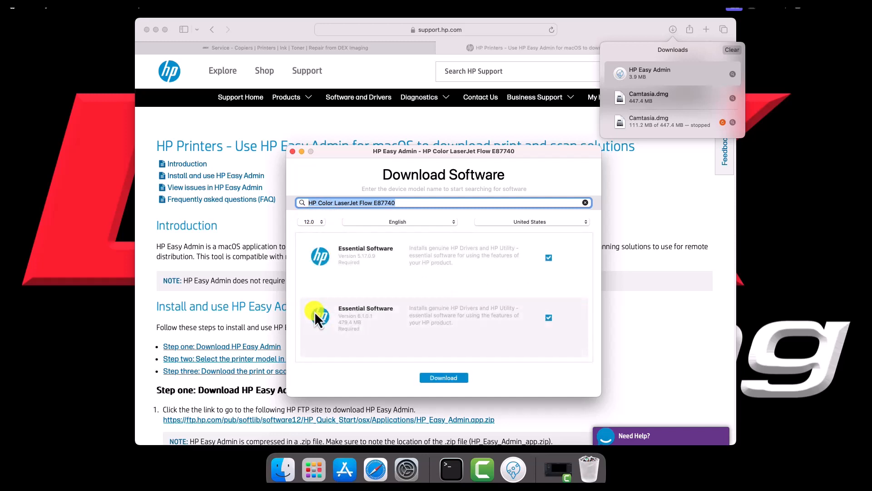
left_click(544, 258)
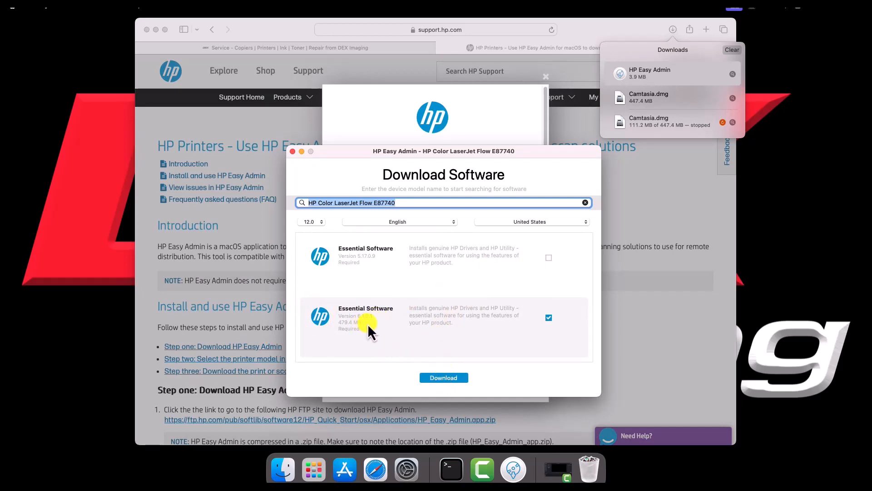
left_click(456, 381)
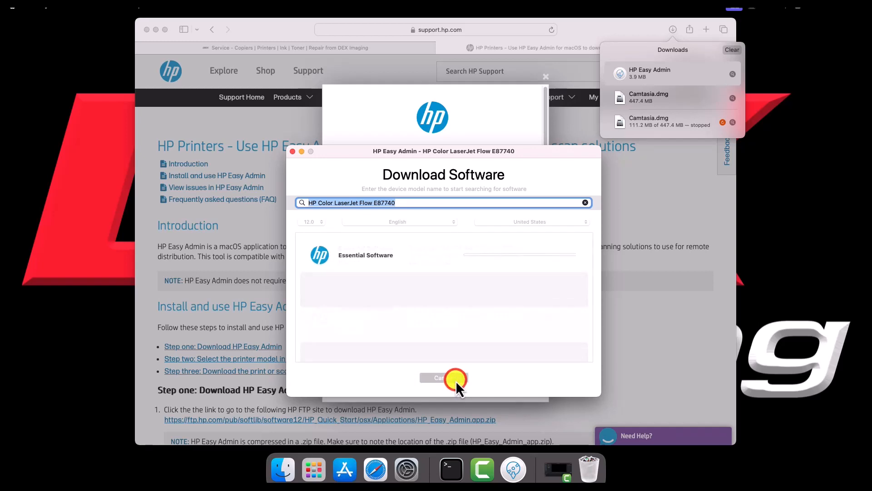
Close the browser window and open the downloaded hp-printer-essentials-UniPS-6_1_0_1.pkg from its folder.
left_click(147, 29)
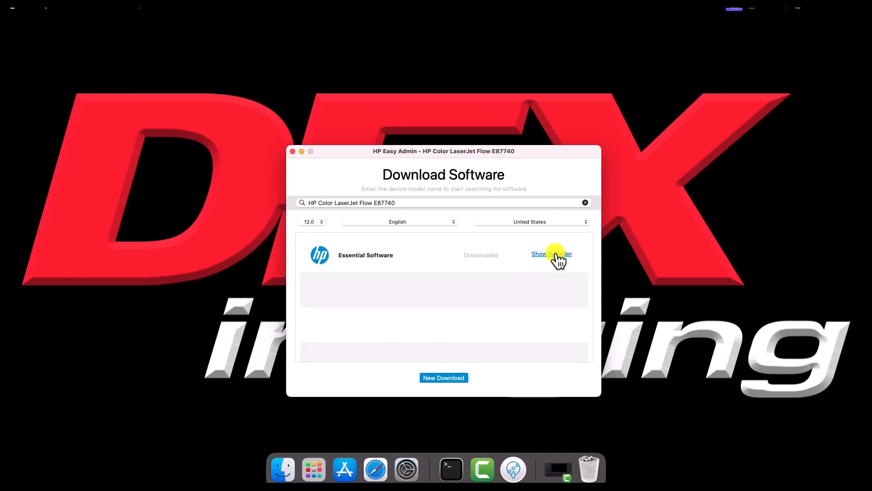
left_click(556, 253)
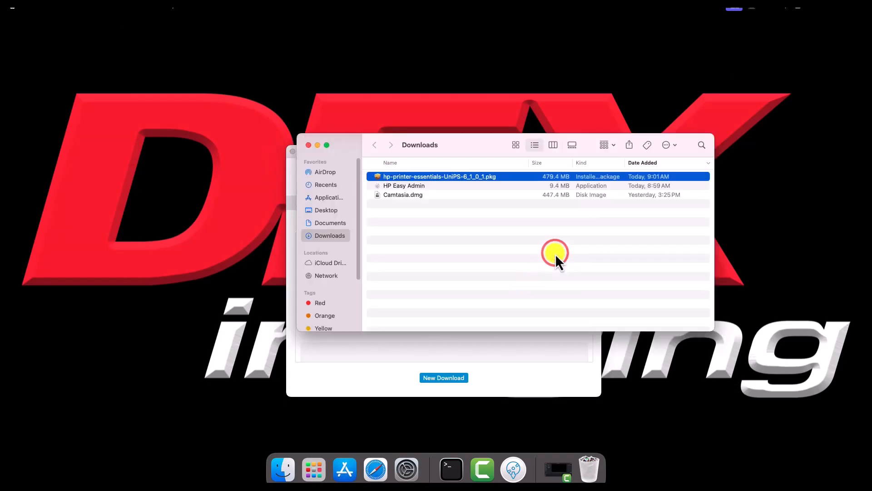
double_click(410, 178)
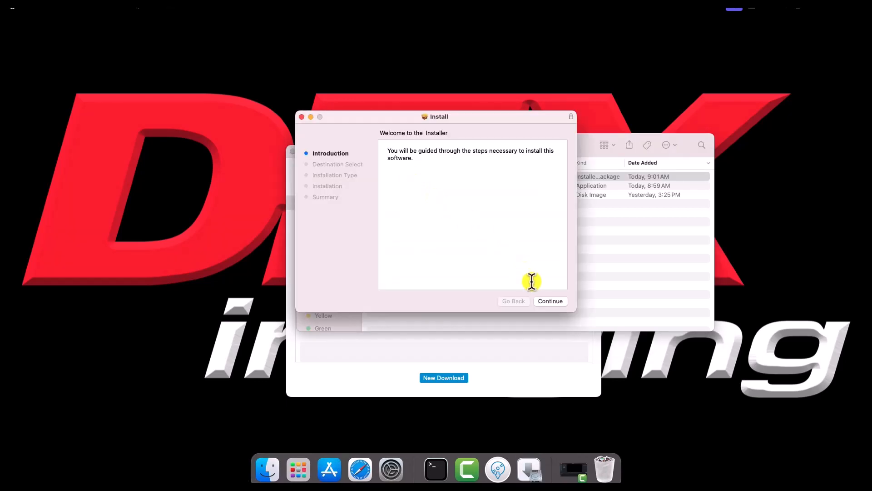
Start the standard installation on Macintosh HD and authorize it with the account password.
left_click(544, 301)
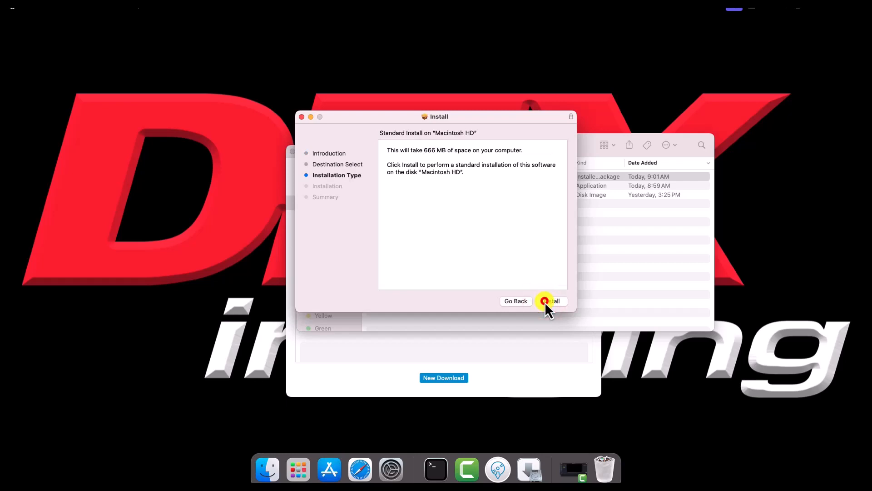
left_click(545, 301)
type("•••••••")
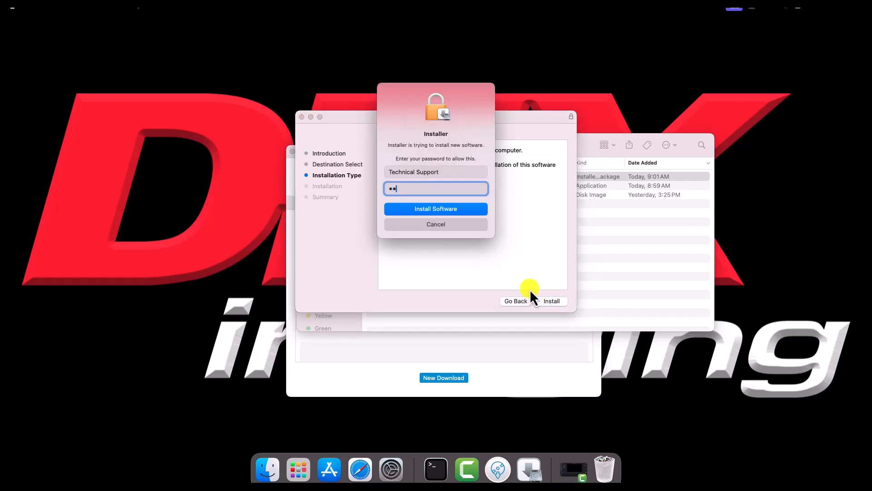
type("••••")
left_click(471, 208)
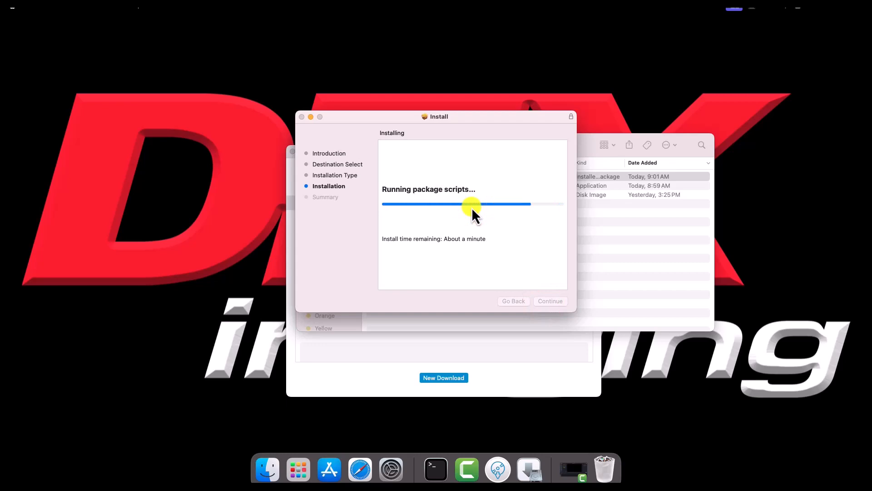
Close the finished installer, moving its package to the Trash, and close the Downloads and HP Easy Admin windows.
left_click(544, 302)
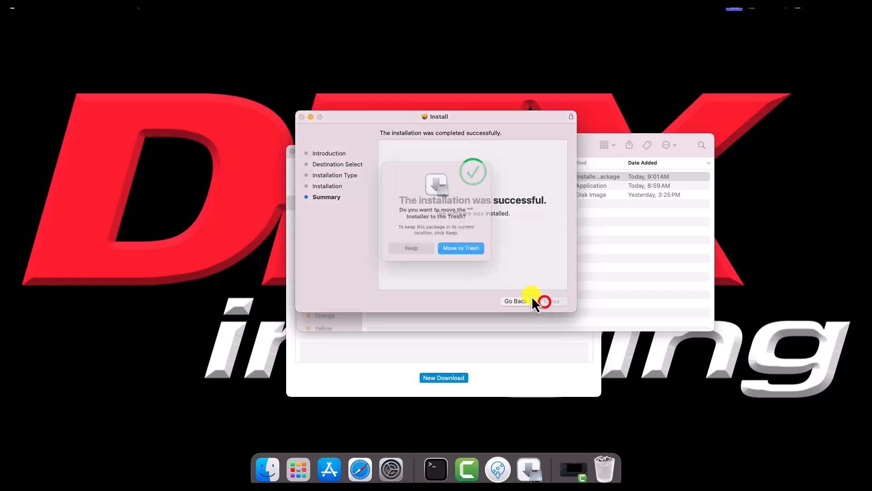
left_click(461, 251)
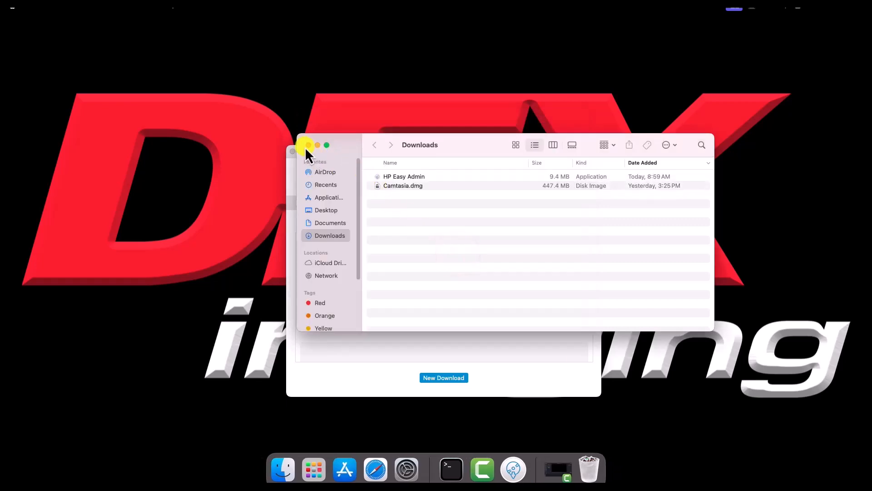
left_click(307, 146)
left_click(292, 151)
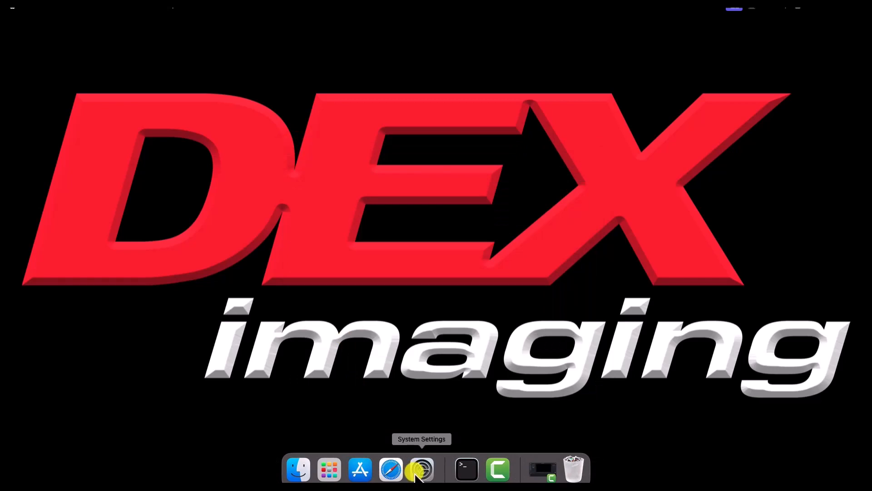
Switch to System Settings and open the Printers & Scanners settings.
left_click(416, 474)
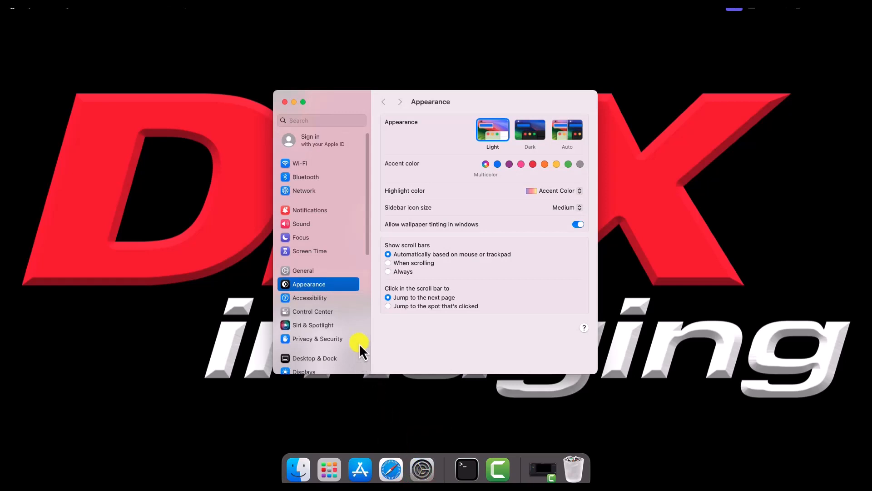
scroll(359, 343, "down", 5)
scroll(350, 339, "down", 1)
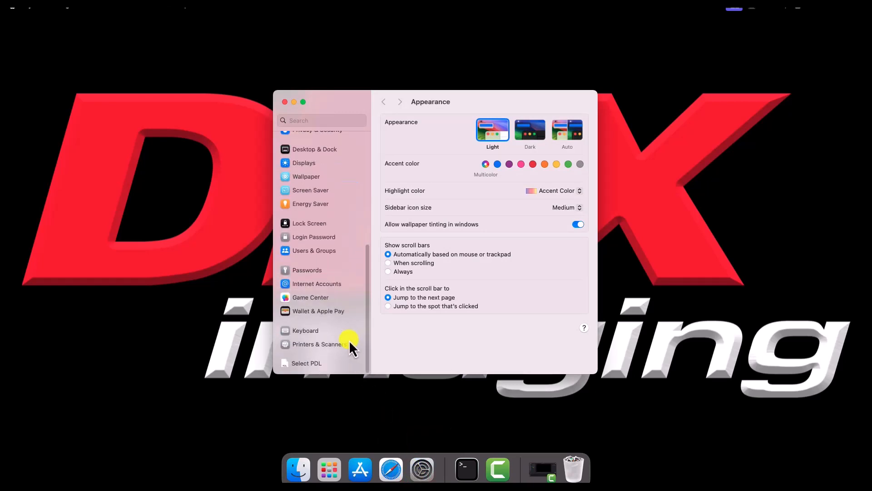
left_click(320, 344)
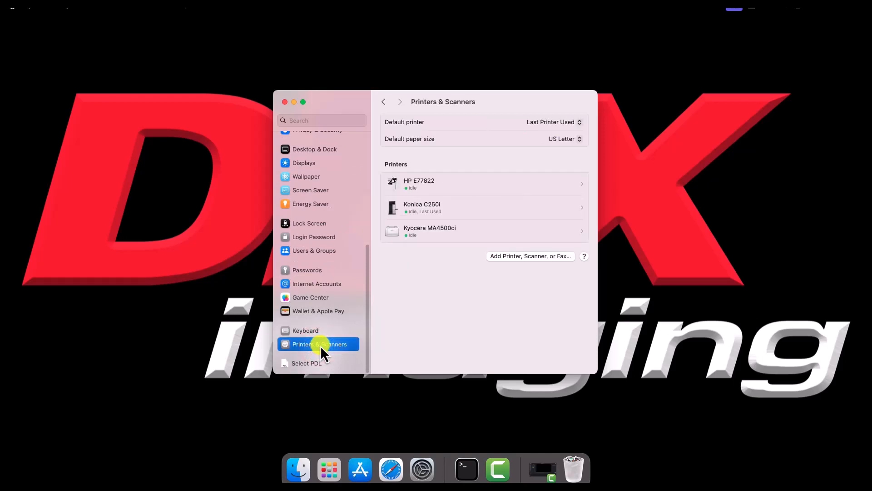
Start adding a printer by IP with the address 192.168.81.20, using the HP Jetdirect - Socket protocol.
left_click(502, 257)
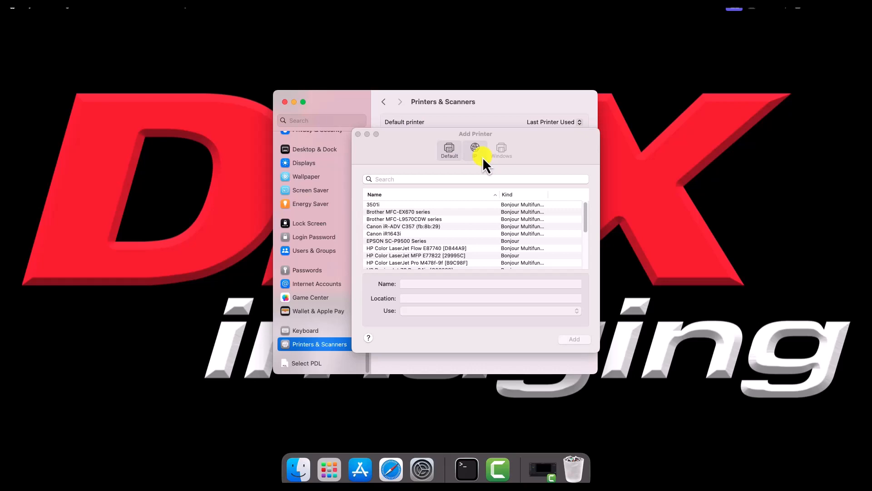
left_click(483, 157)
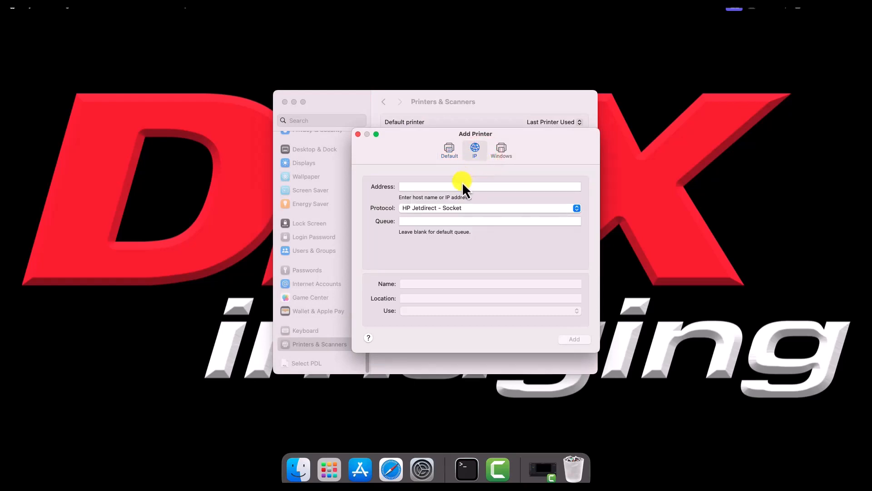
left_click(461, 184)
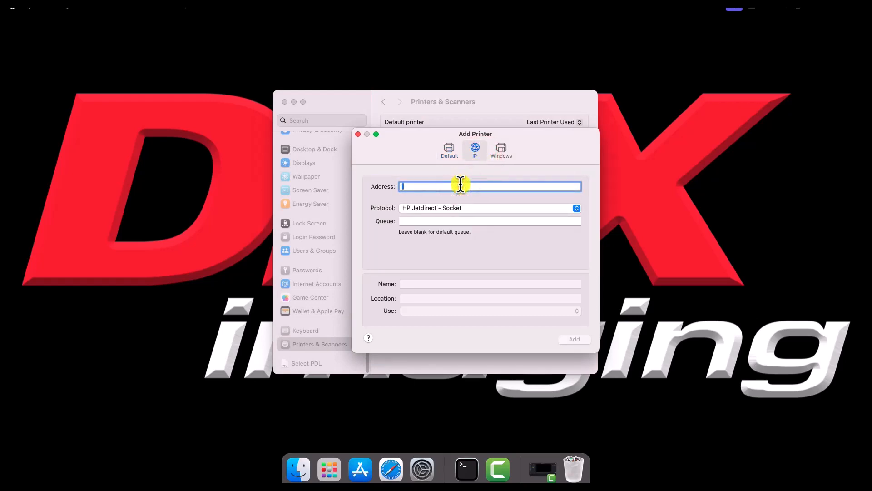
type("192.168.81.20")
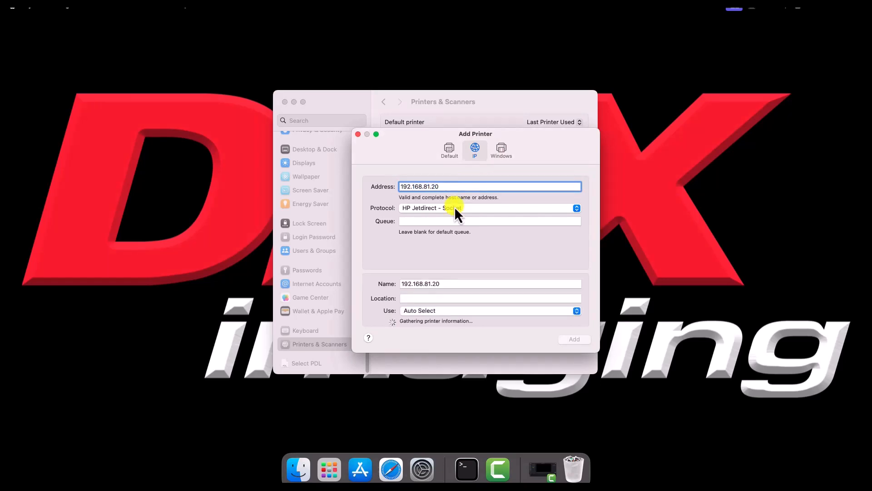
left_click(459, 284)
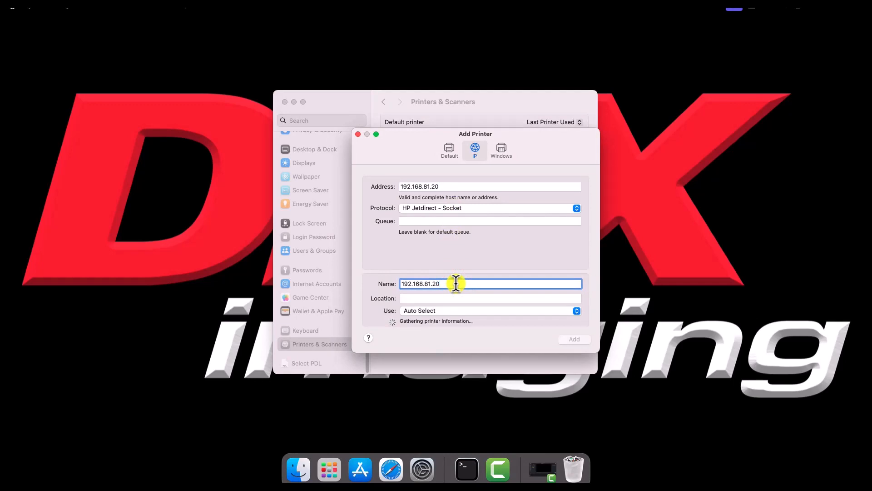
triple_click(455, 283)
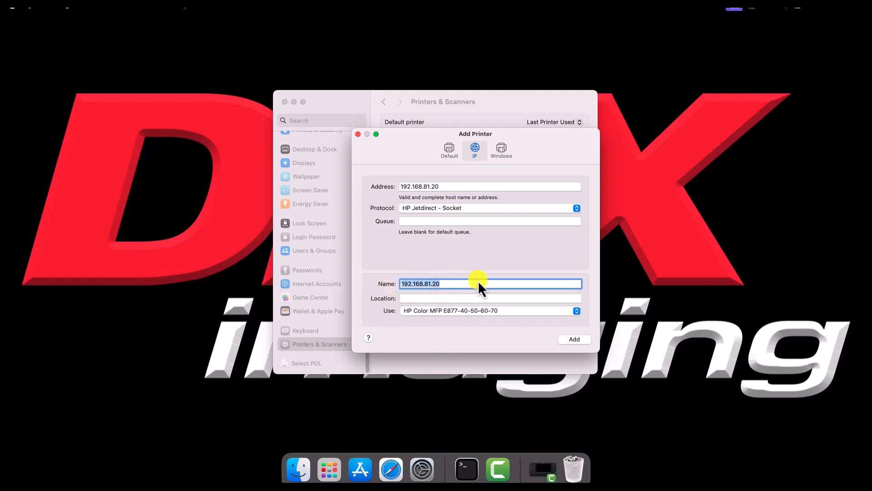
type("HP E87750")
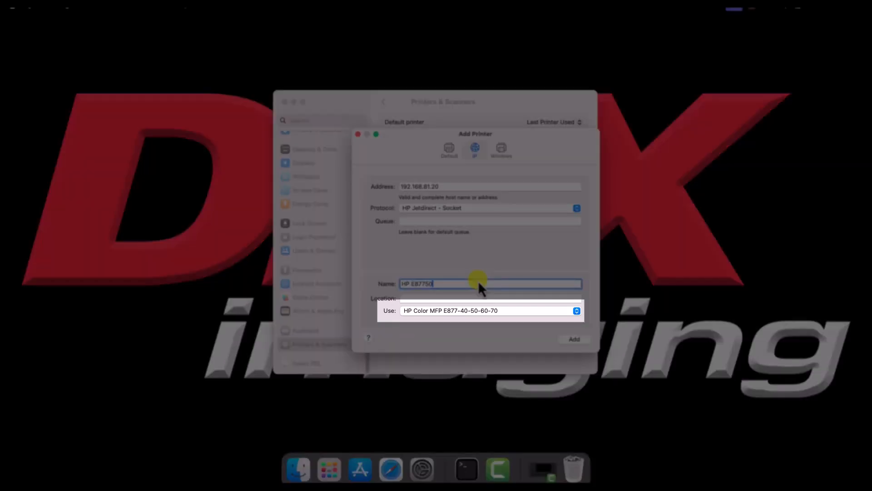
key("BackSpace")
key("BackSpace")
type("40")
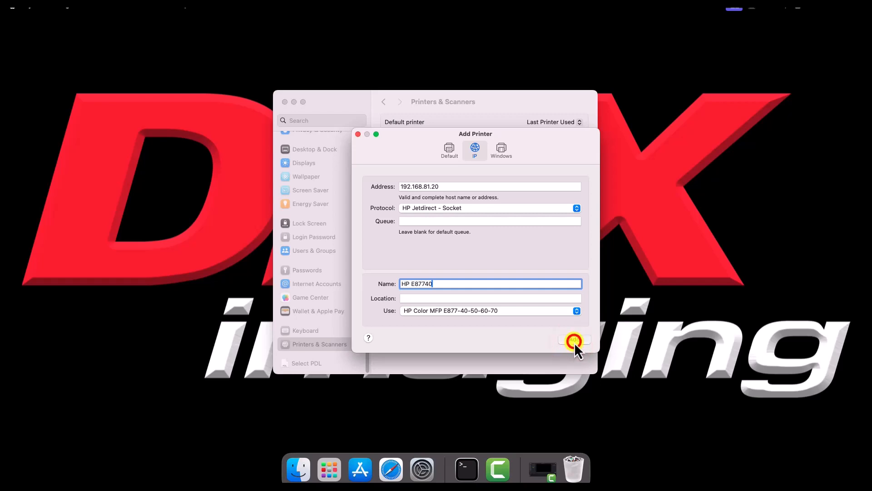
left_click(575, 339)
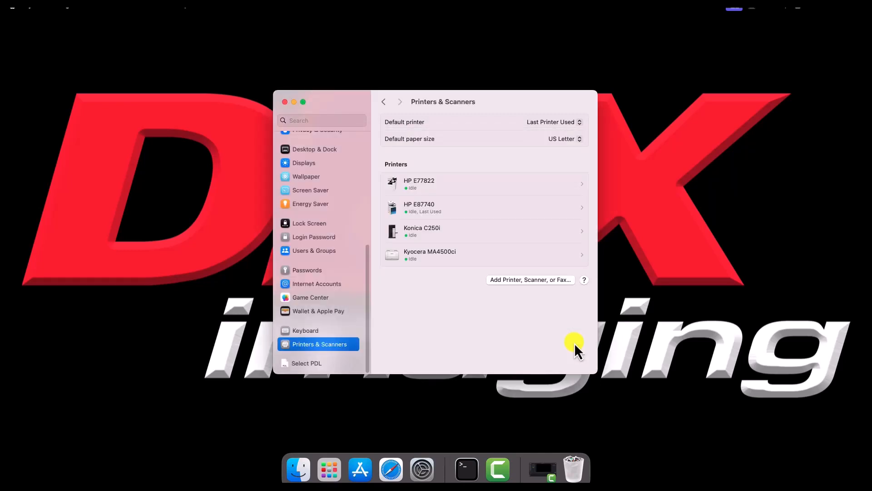
Review the installable hardware options of the HP E87740 printer and accept them.
left_click(538, 213)
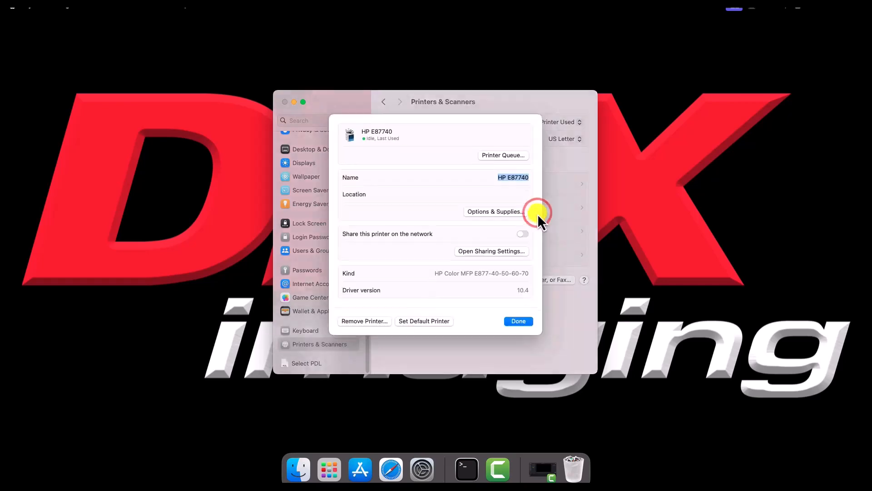
left_click(513, 220)
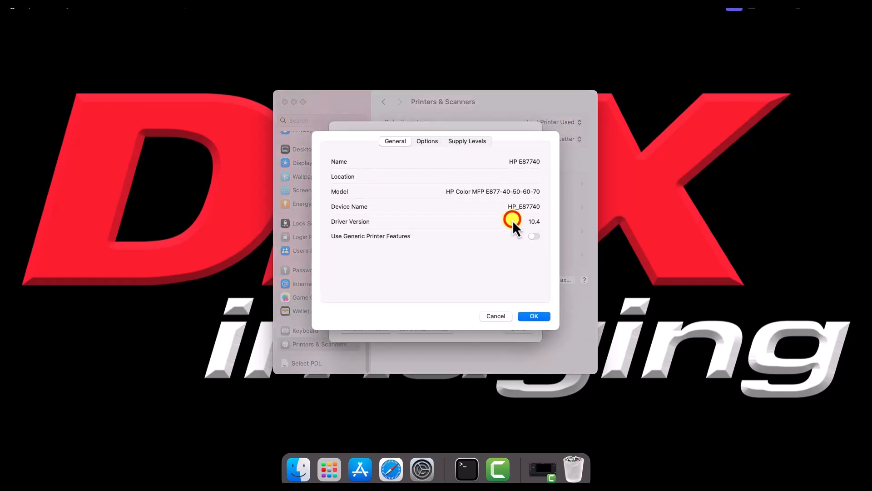
left_click(438, 146)
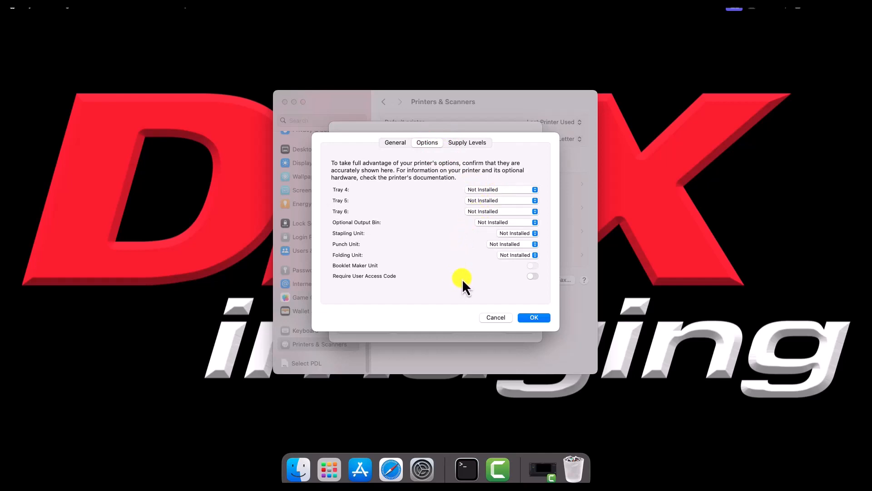
left_click(535, 317)
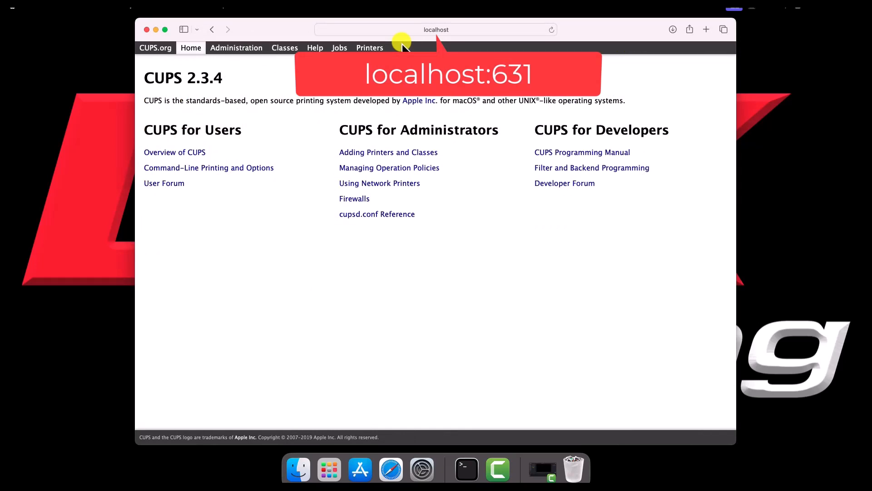
Request the Printers page of the CUPS web interface at localhost:631, and switch to Terminal.
left_click(378, 51)
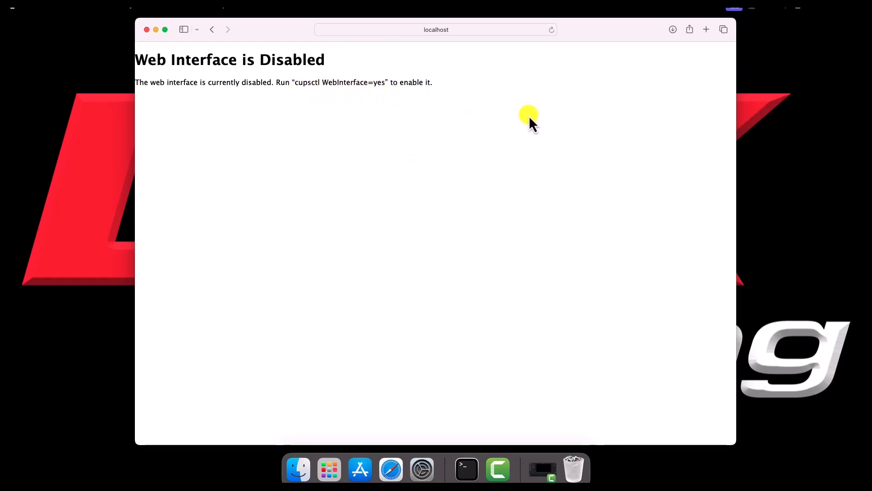
left_click(786, 9)
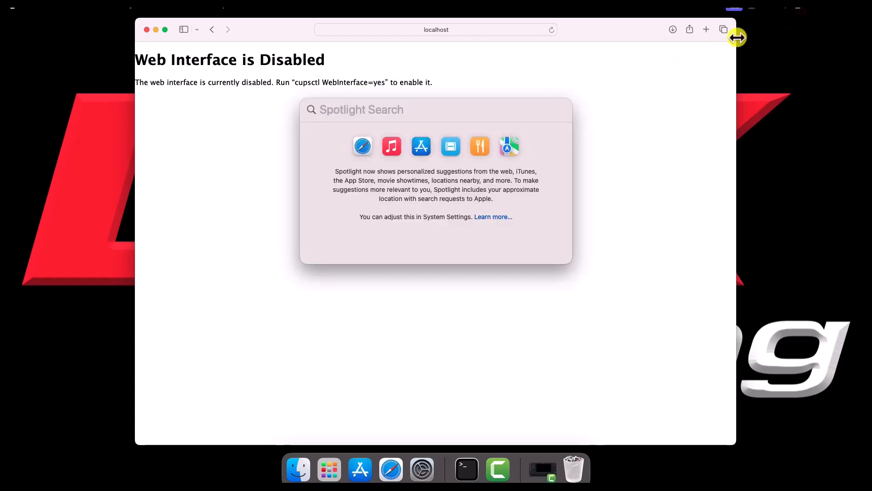
type("terminal")
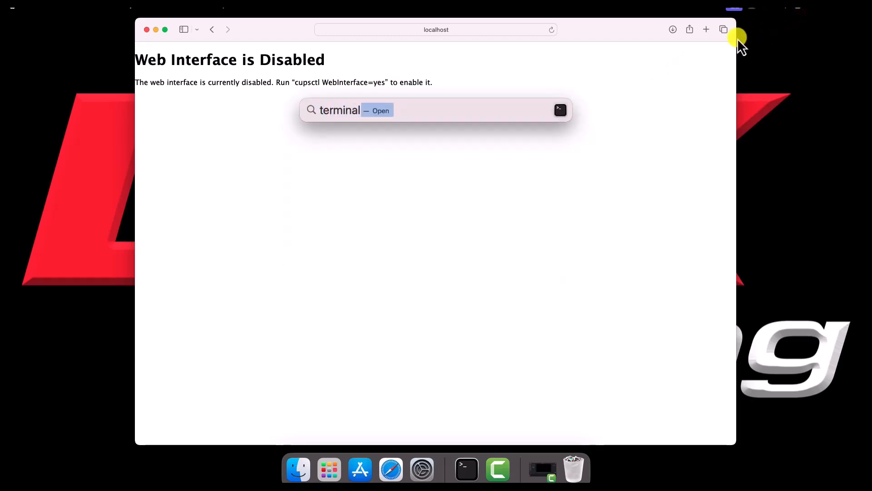
key("Return")
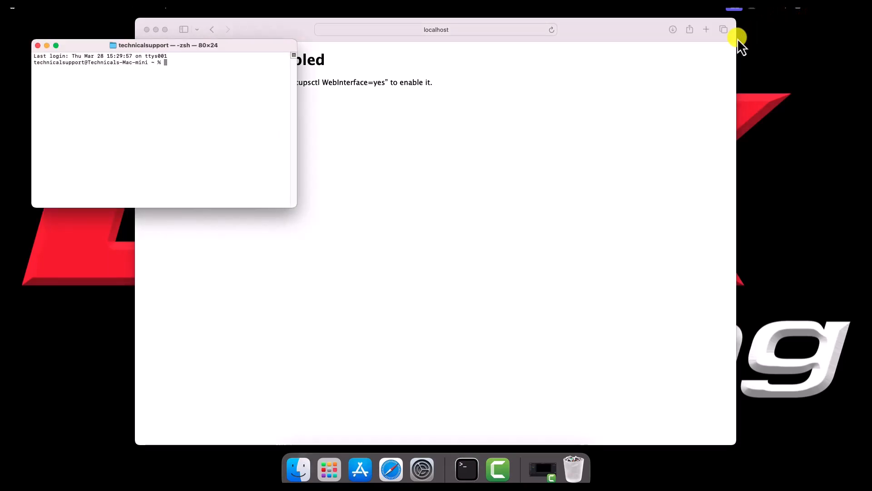
Enable the CUPS web interface by running cupsctl webinterface=yes, and close the Terminal window.
left_click_drag(263, 44, 276, 124)
type("cup")
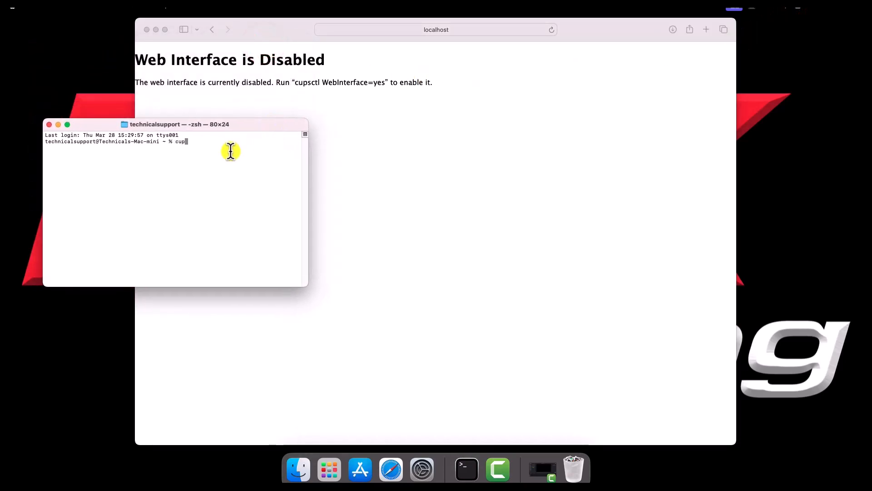
type("sctl we")
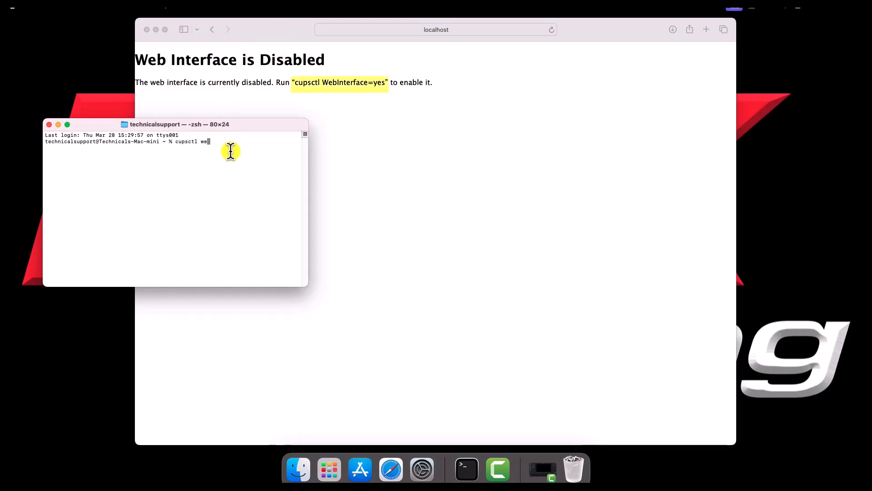
type("binterface=yes")
key("Return")
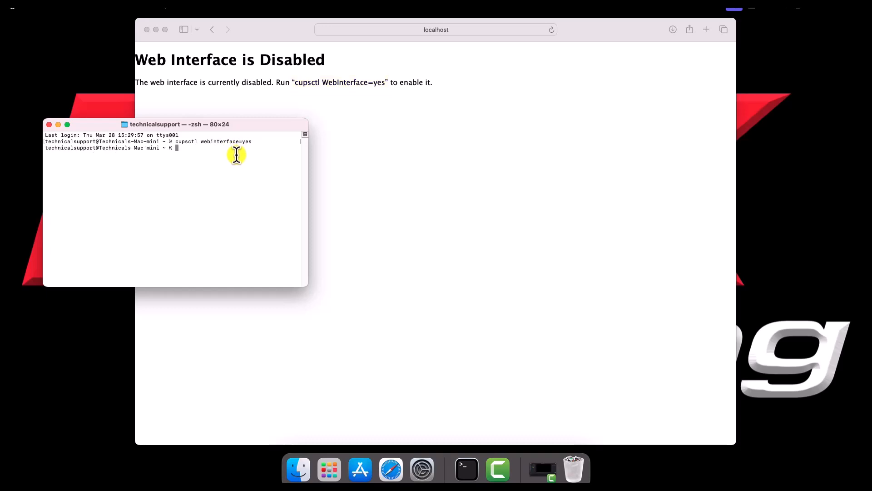
left_click(49, 124)
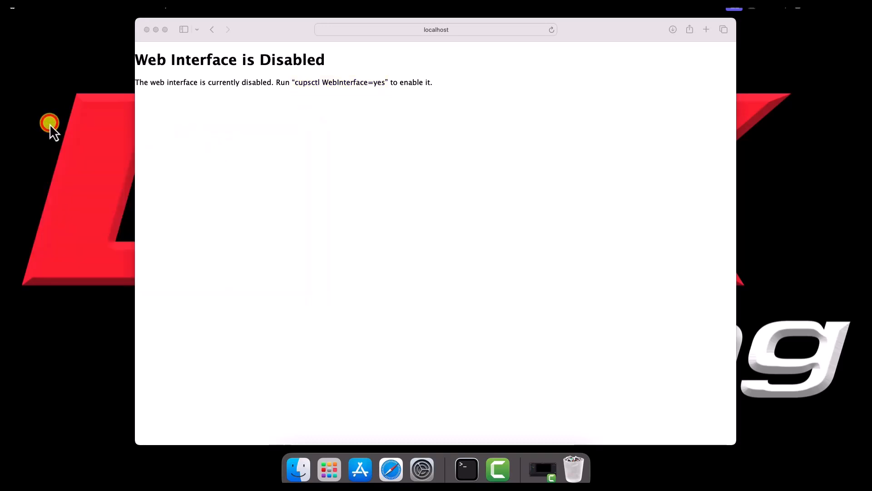
Reload the CUPS Printers page and open the default options of the HP_E87740 queue.
left_click(552, 29)
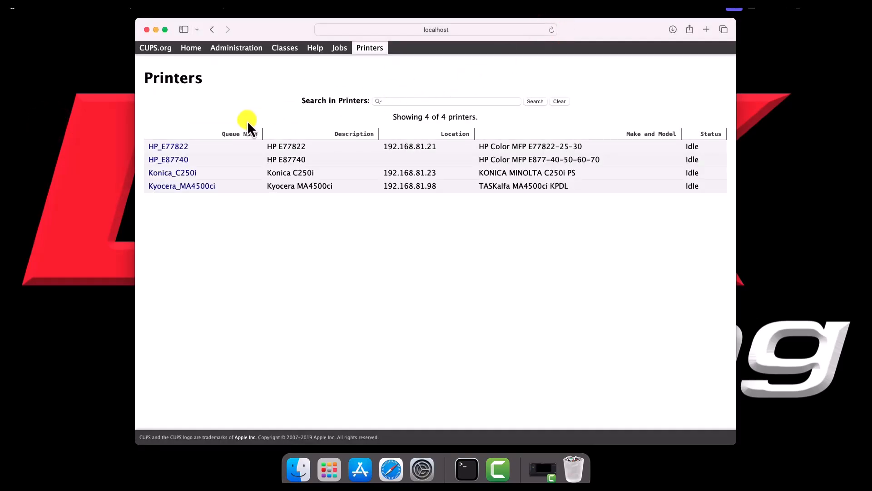
left_click(173, 163)
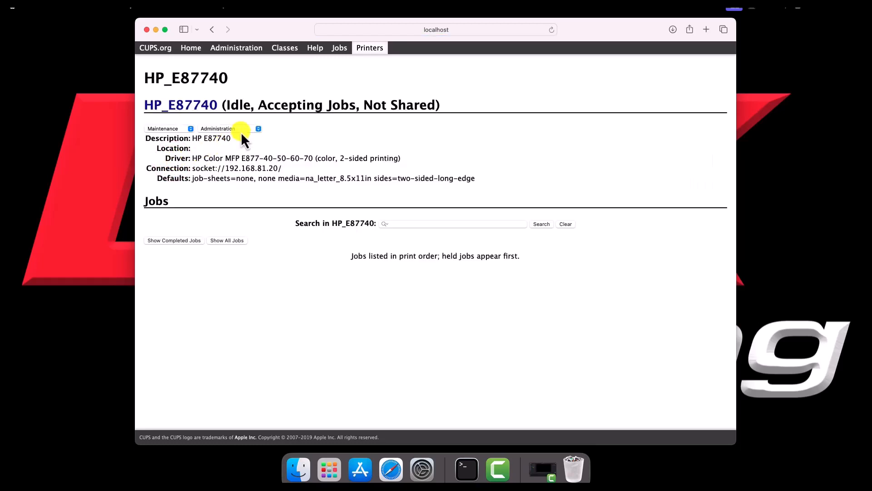
left_click(257, 129)
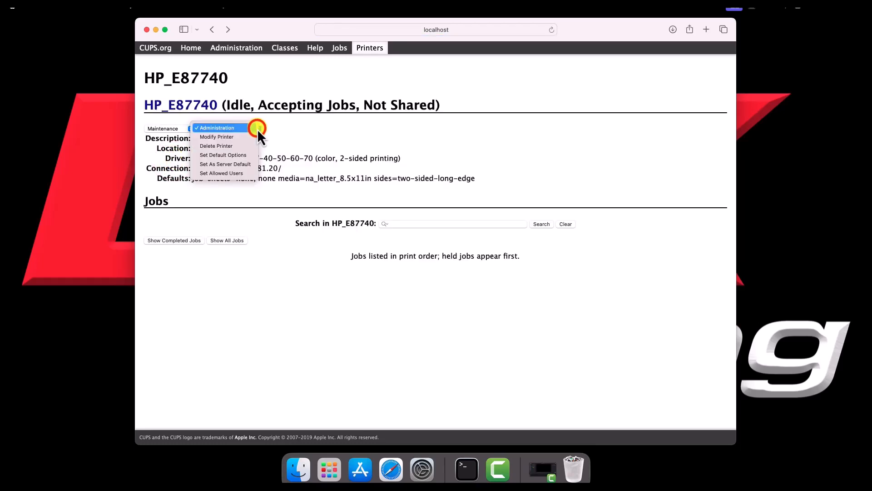
left_click(245, 156)
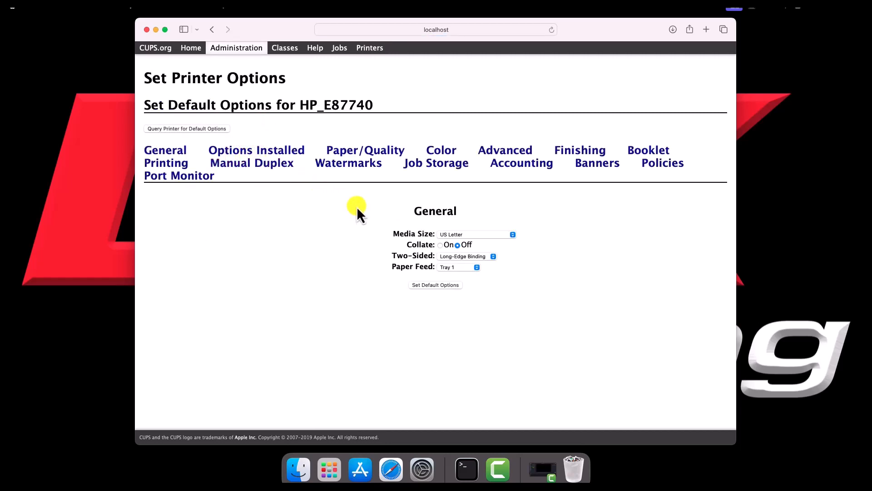
Set the default Two-Sided option to Off and Print in Grayscale to Black Only for HP_E87740.
left_click(493, 257)
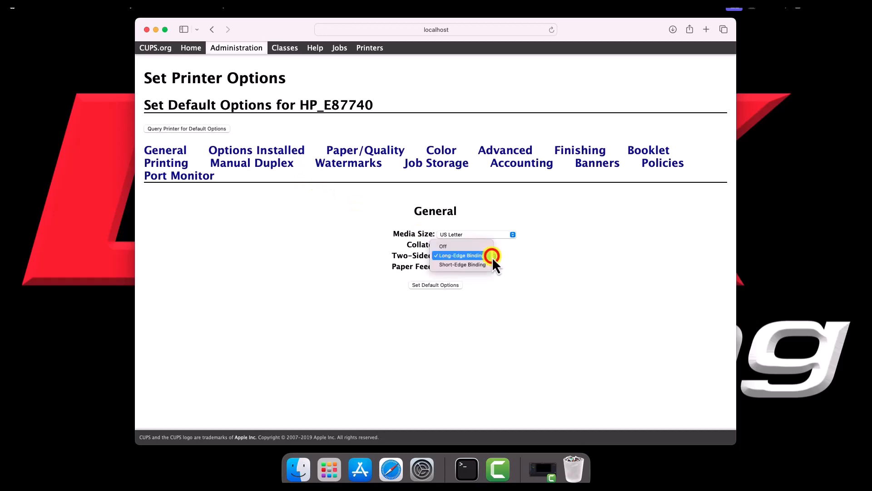
left_click(462, 248)
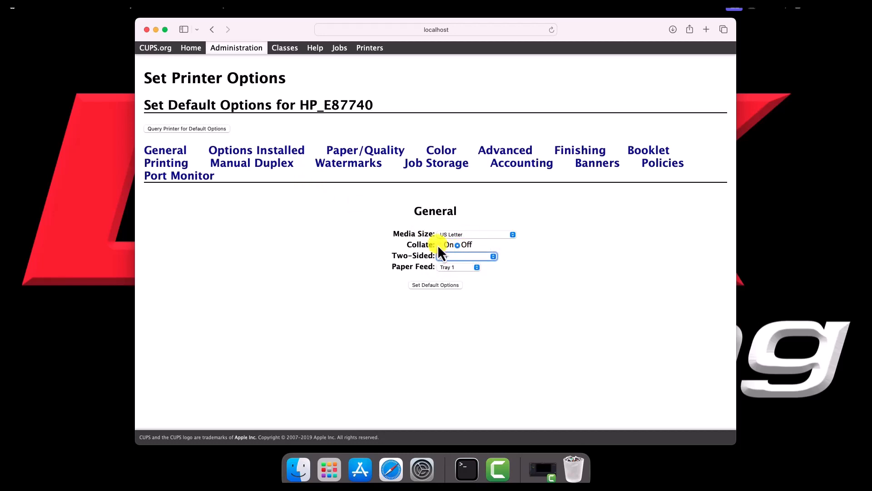
left_click(443, 153)
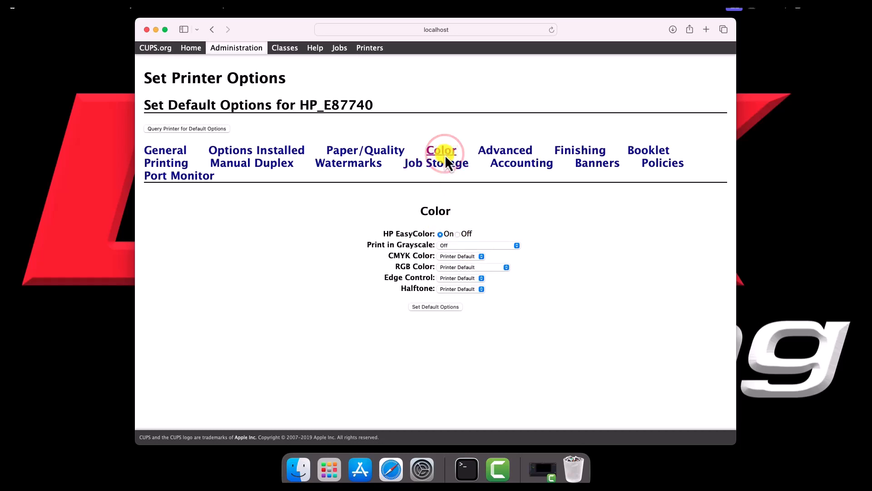
left_click(511, 246)
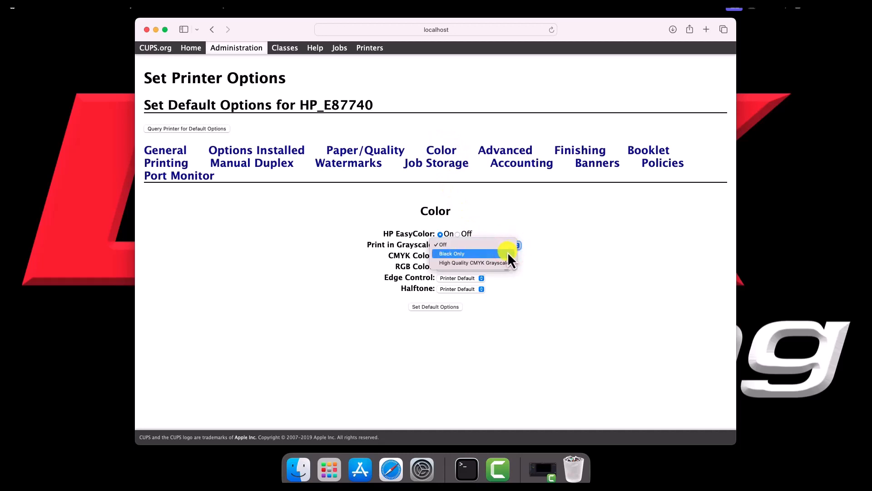
left_click(508, 253)
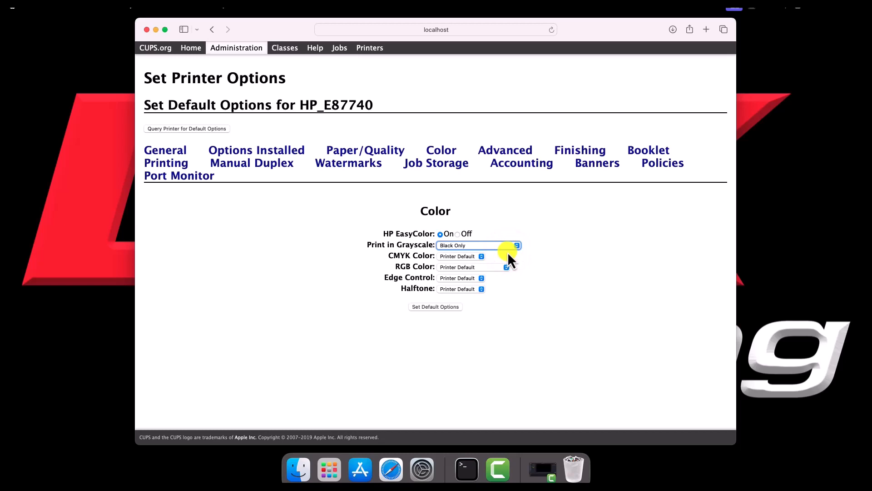
Check the Finishing defaults, and try Custom as the Accounting User Access Code before returning it to None.
left_click(575, 157)
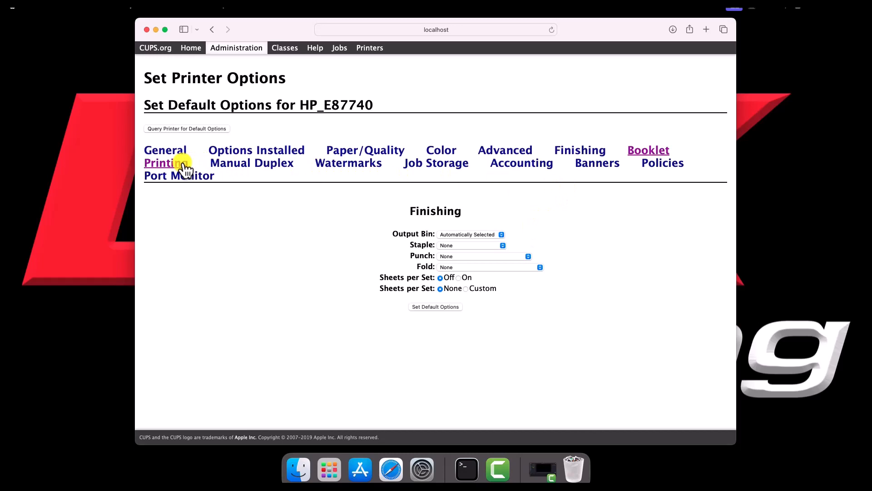
left_click(504, 167)
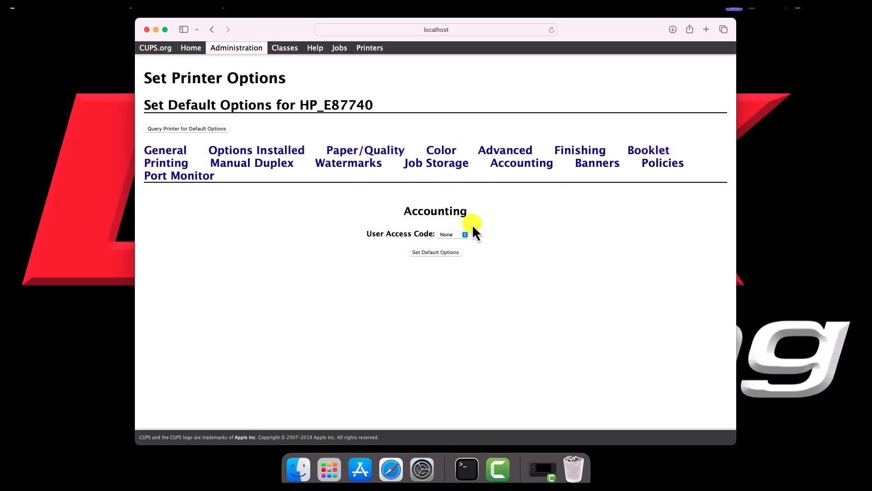
left_click(465, 234)
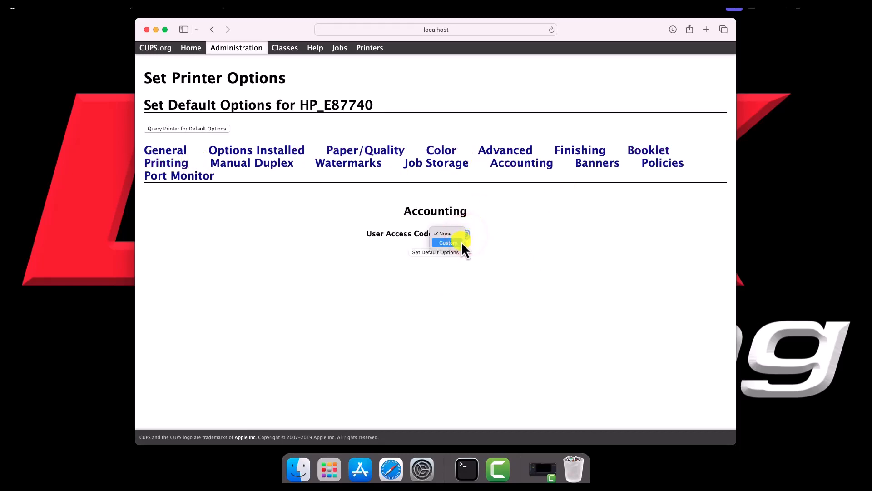
left_click(460, 241)
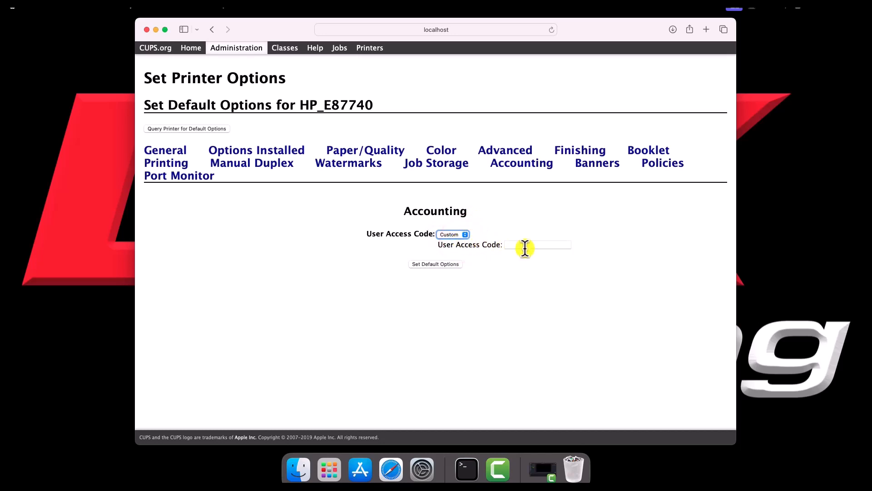
left_click(465, 234)
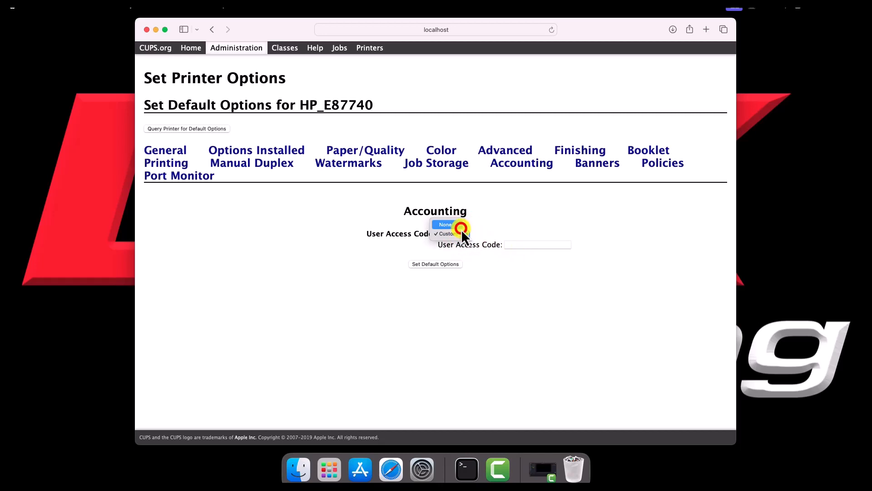
left_click(462, 229)
Review the Booklet Printing defaults and the Media Type and Print Quality choices under Paper/Quality.
left_click(183, 164)
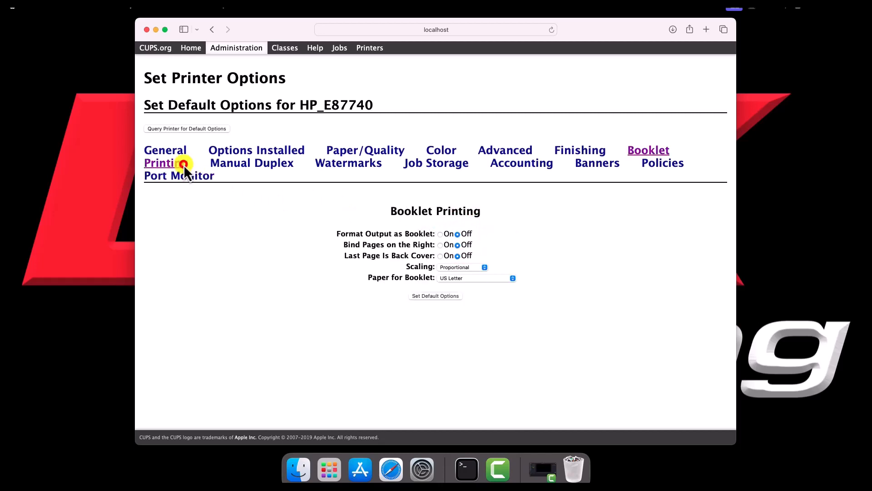
left_click(384, 152)
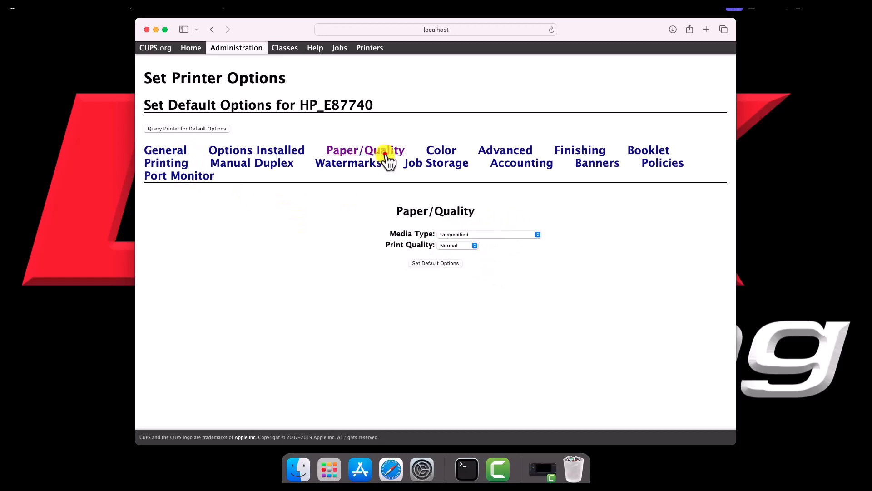
left_click(537, 235)
left_click(568, 233)
left_click(475, 245)
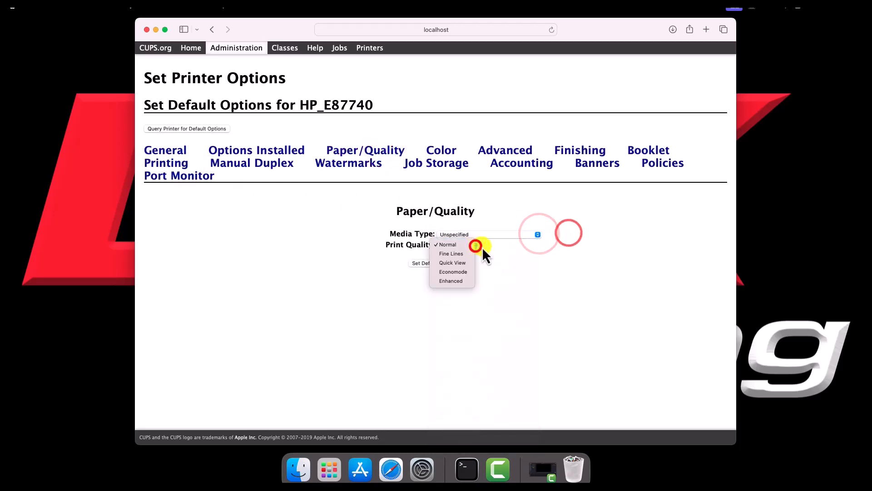
left_click(516, 261)
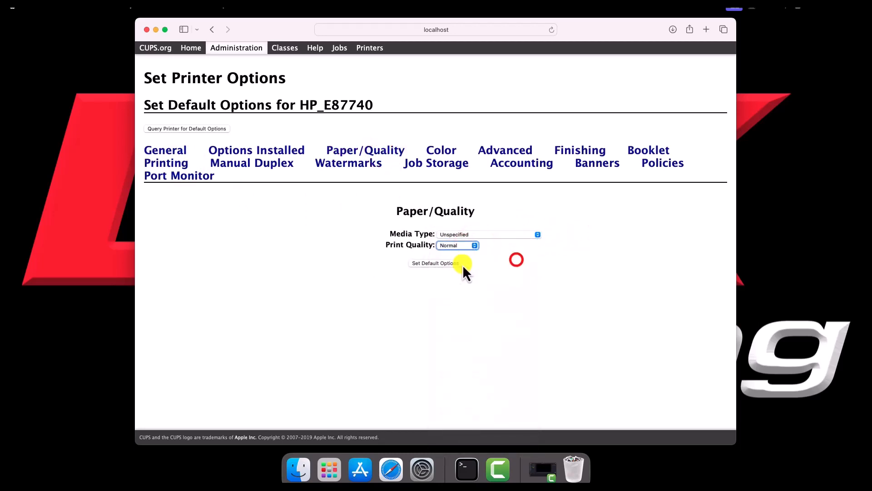
Save the default options for HP_E87740, signing in to localhost:631 as Technical Support with the account password.
left_click(430, 263)
type("Technical Support")
key("Tab")
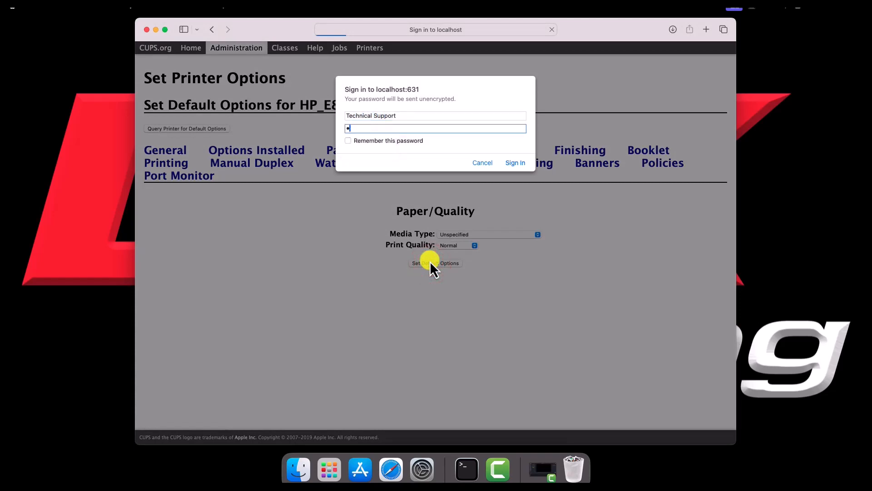
type("•••••••••••")
left_click(512, 164)
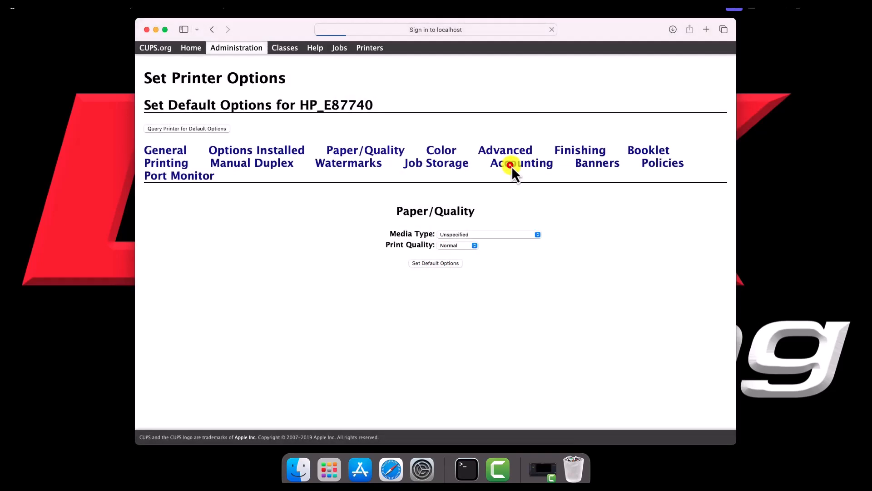
left_click(199, 130)
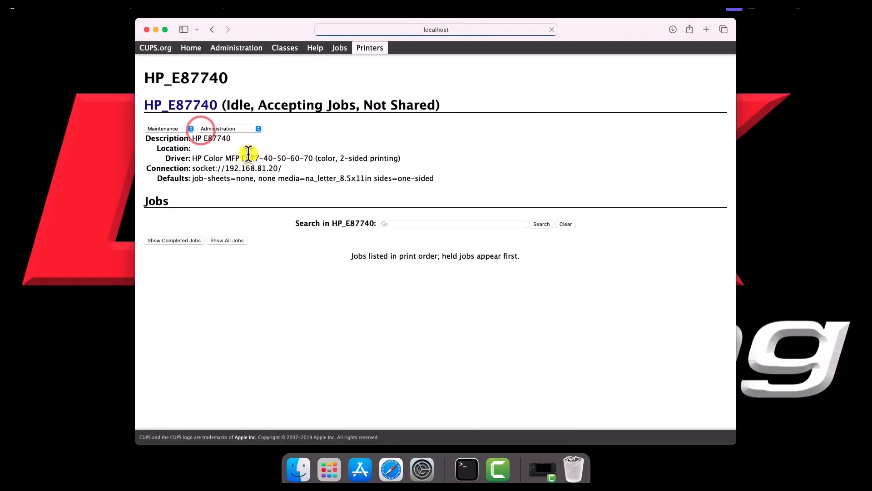
Open the print dialog for the HP_E87740 page and expand its Printer Options.
left_click(60, 8)
left_click(90, 209)
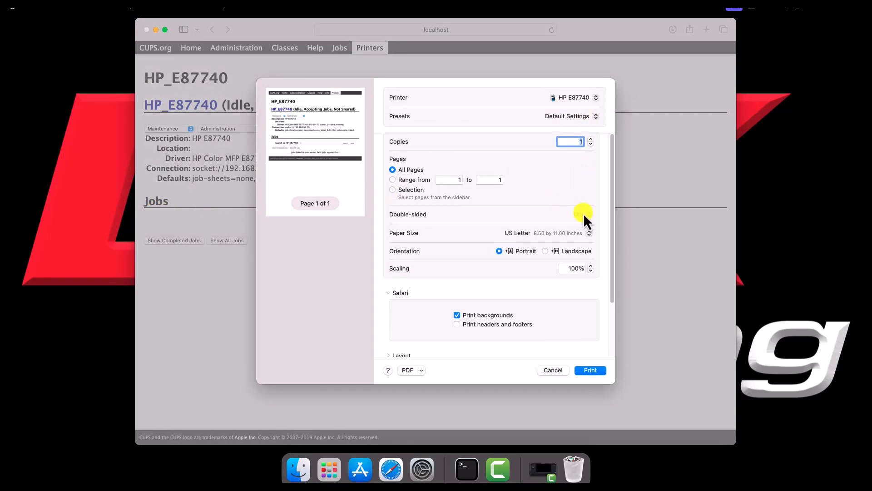
left_click_drag(612, 235, 617, 292)
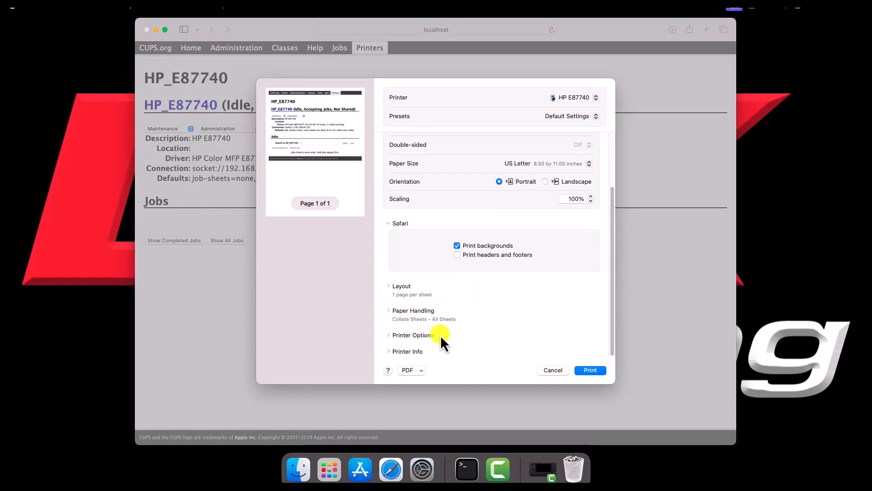
left_click(392, 335)
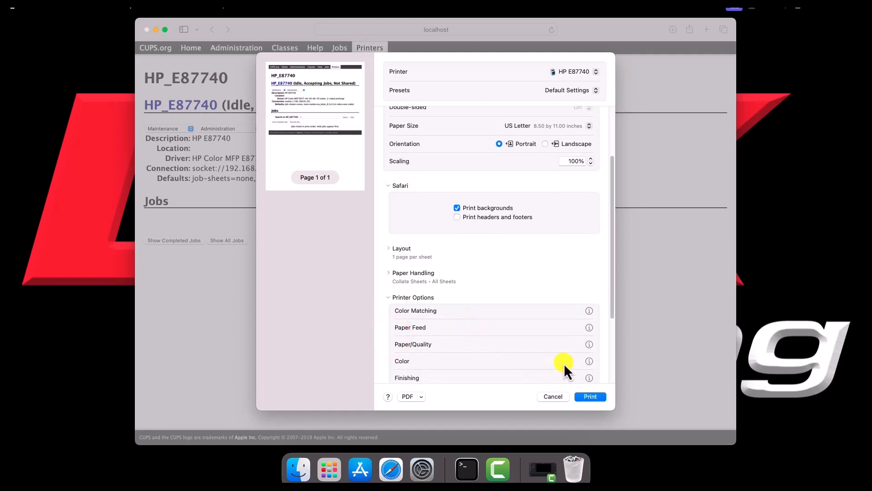
Set Print in Grayscale to Off in the print job's Color options.
left_click(544, 362)
left_click(405, 361)
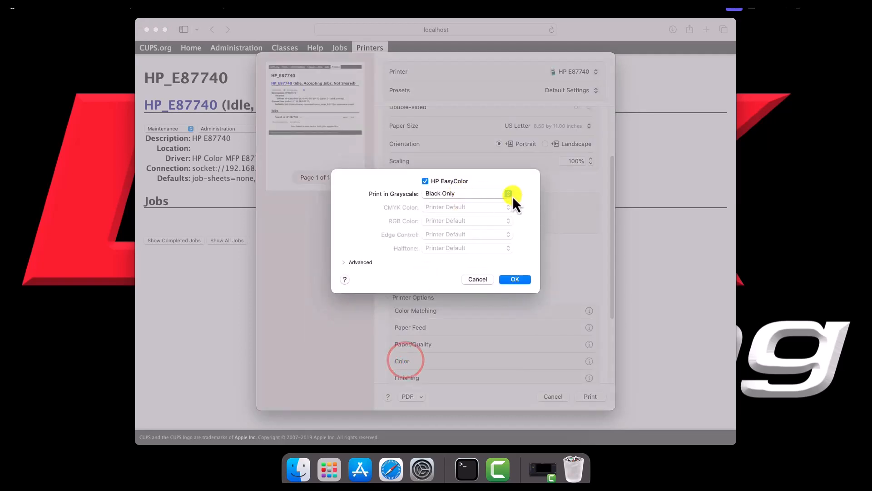
left_click_drag(510, 194, 503, 186)
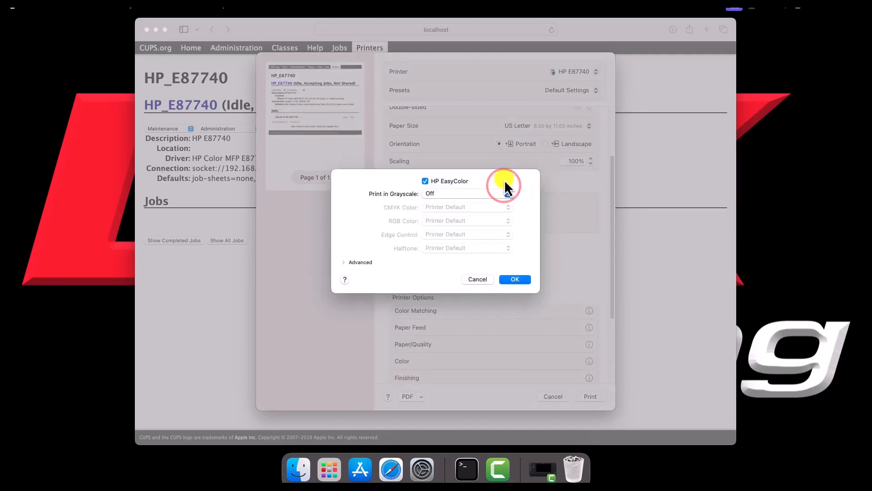
left_click(525, 279)
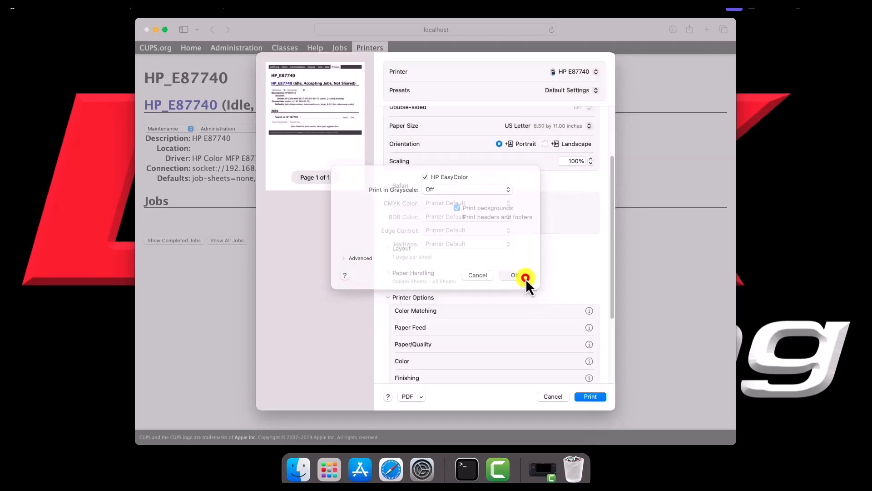
Save the current print settings as a preset named Color for the HP E87740 only, and print the page.
left_click(594, 95)
left_click(593, 111)
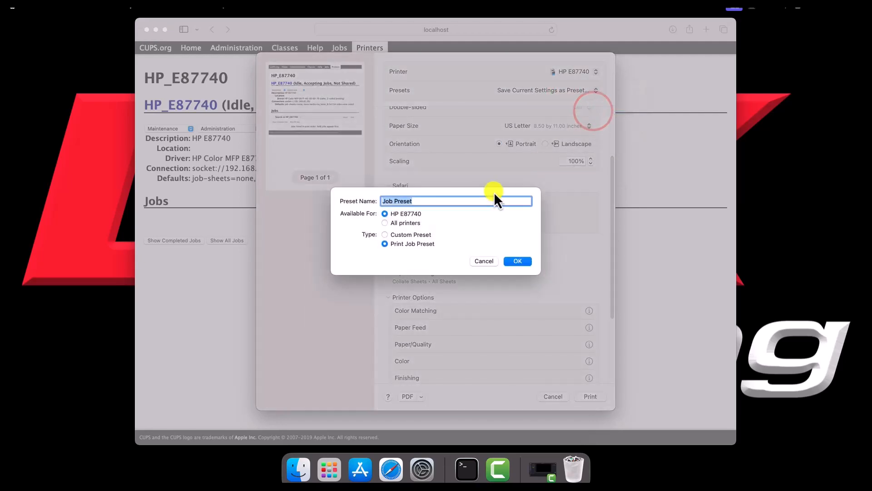
type("Color")
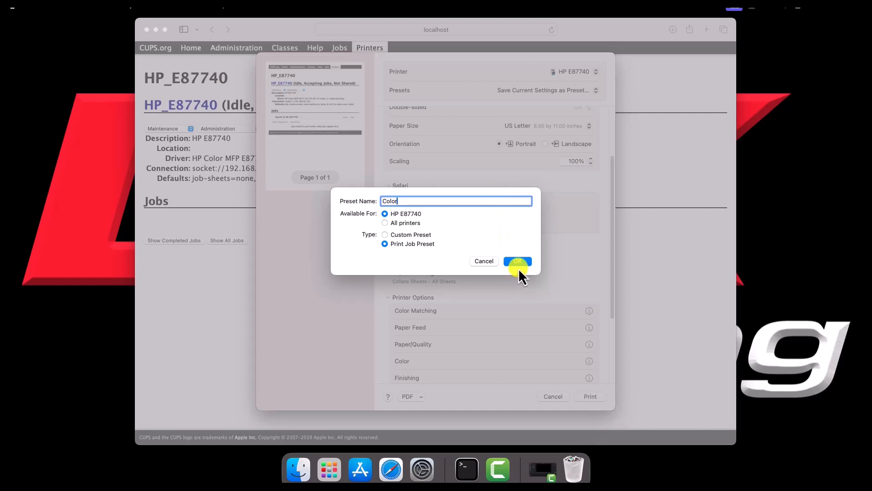
left_click(522, 267)
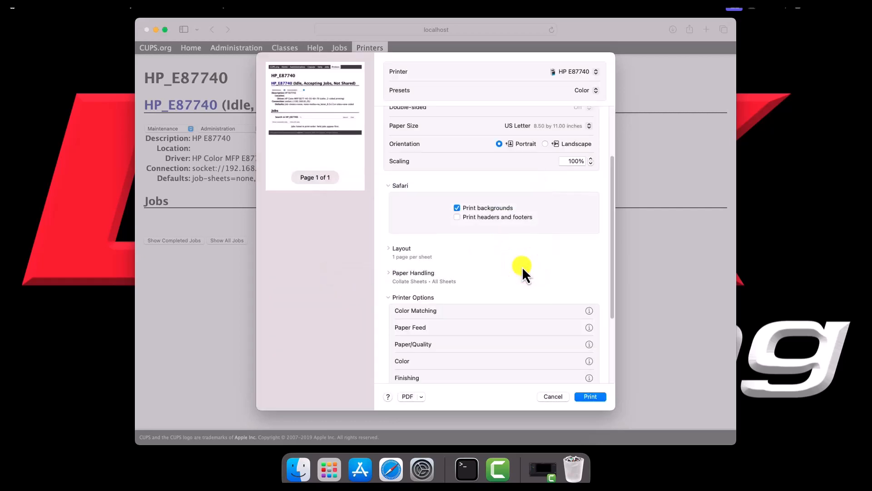
left_click(590, 396)
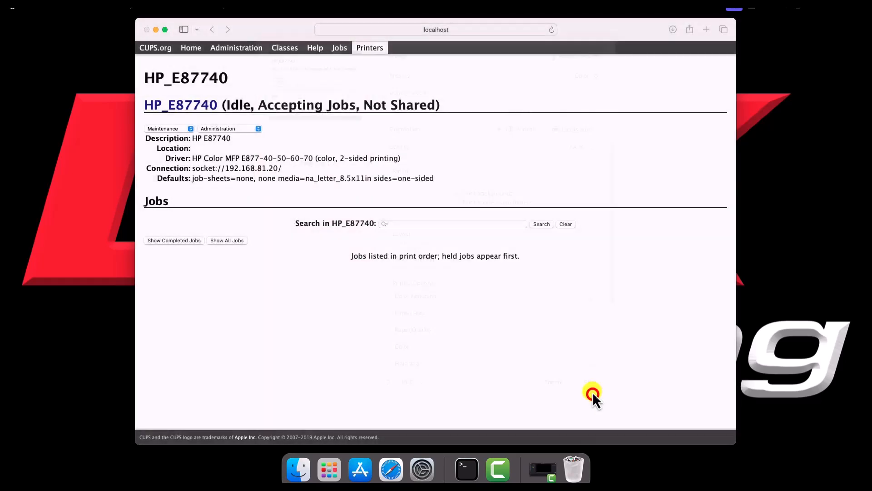